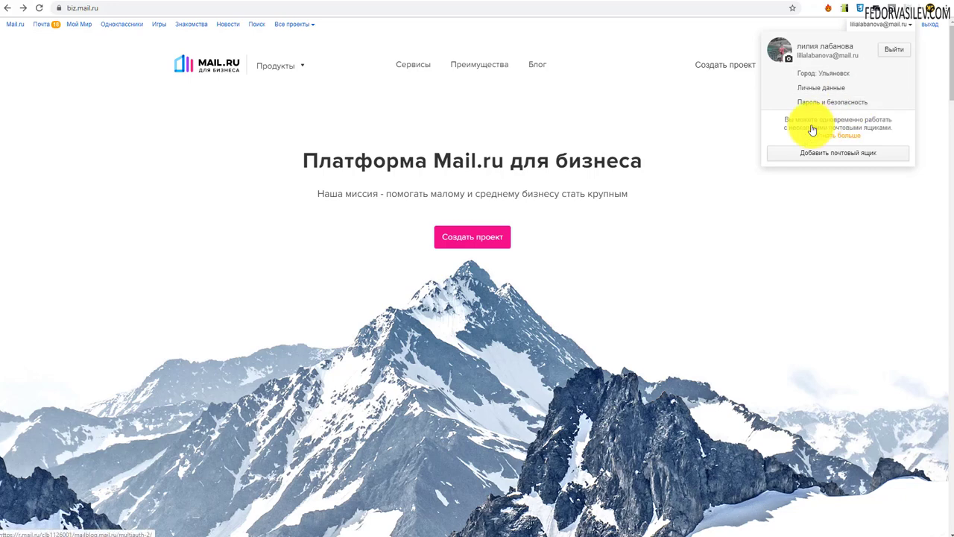
- Dismiss the account menu and open the Почта для домена details page from the services cards
{"action": "left_click", "coordinate": [749, 226]}
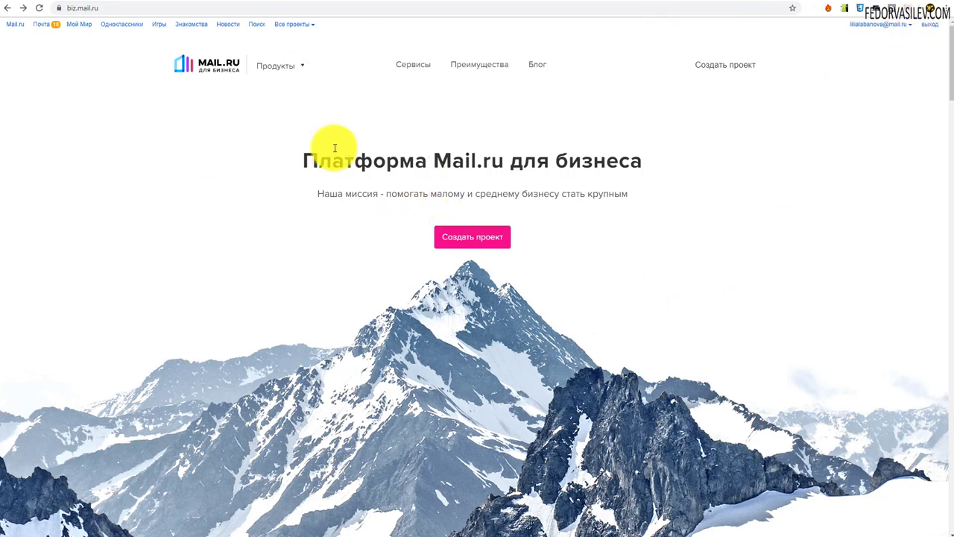
{"action": "scroll", "coordinate": [525, 155], "scroll_direction": "down", "scroll_amount": 5}
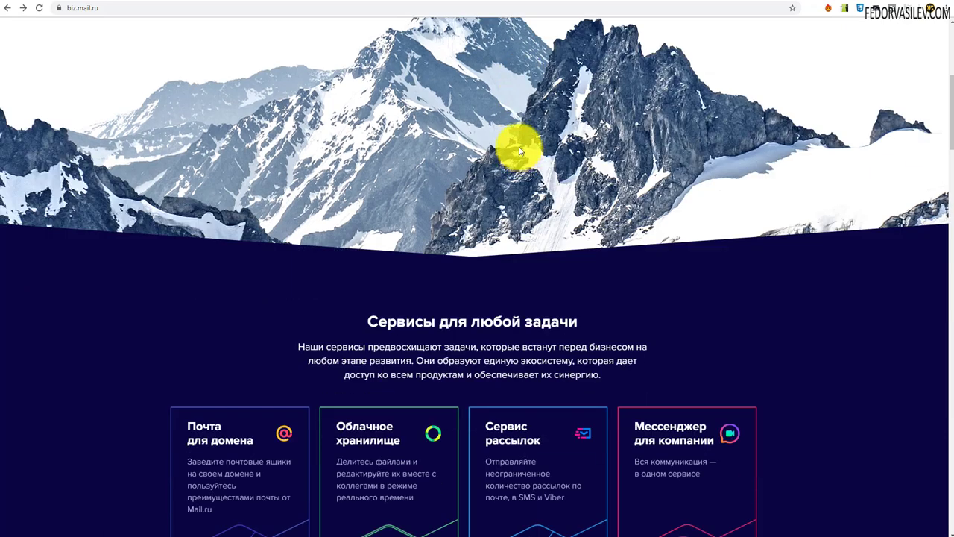
{"action": "scroll", "coordinate": [520, 149], "scroll_direction": "down", "scroll_amount": 3}
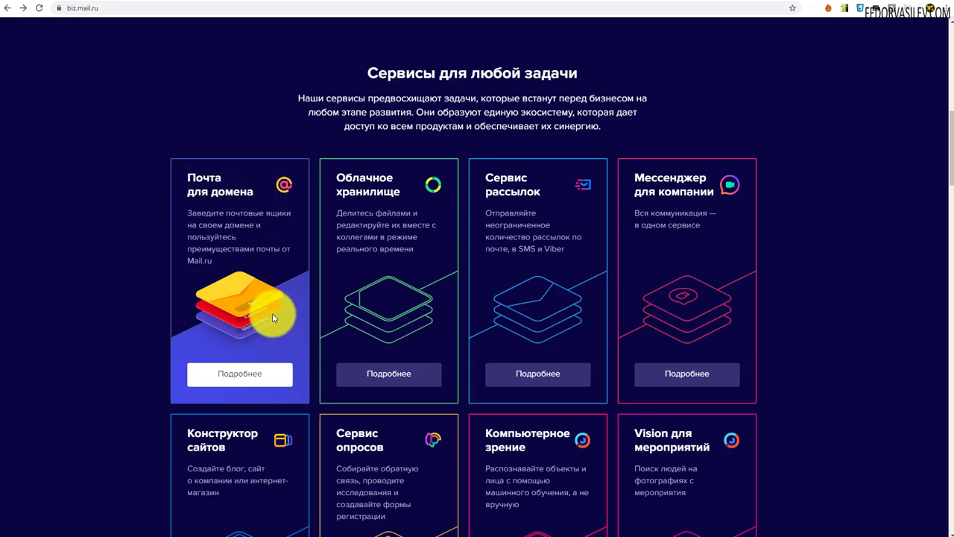
{"action": "left_click", "coordinate": [240, 371]}
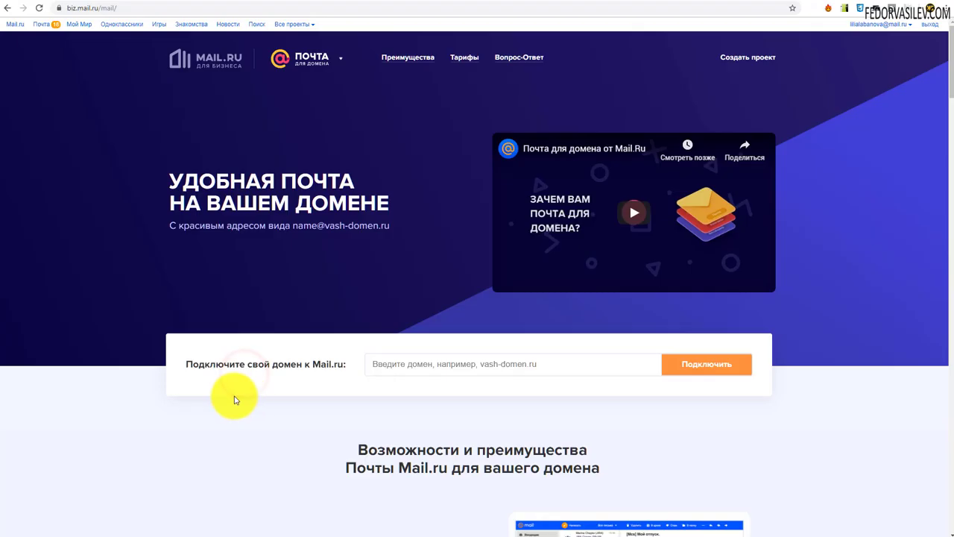
- Paste flower93.ru into the domain field and submit it for connection to Mail.ru mail
{"action": "left_click", "coordinate": [387, 366]}
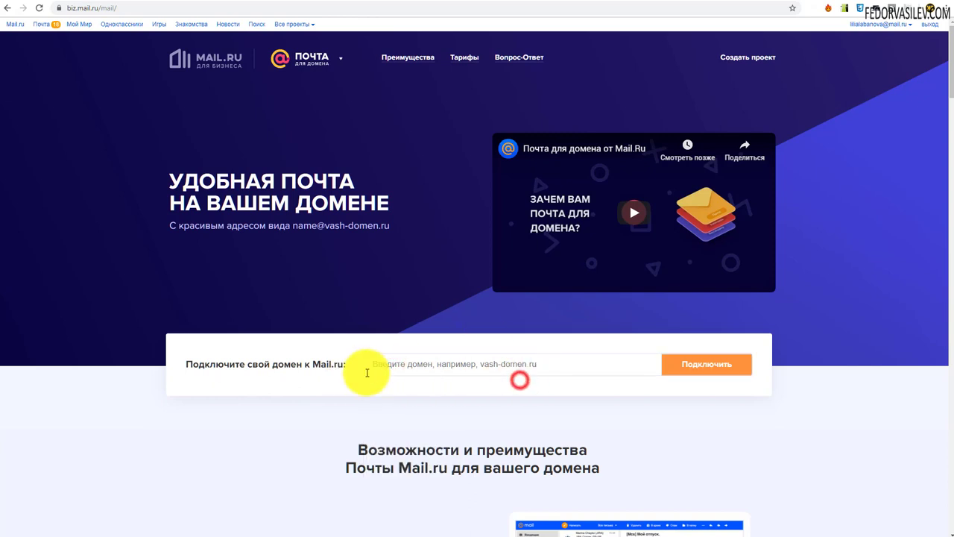
{"action": "right_click", "coordinate": [422, 365]}
{"action": "left_click", "coordinate": [439, 449]}
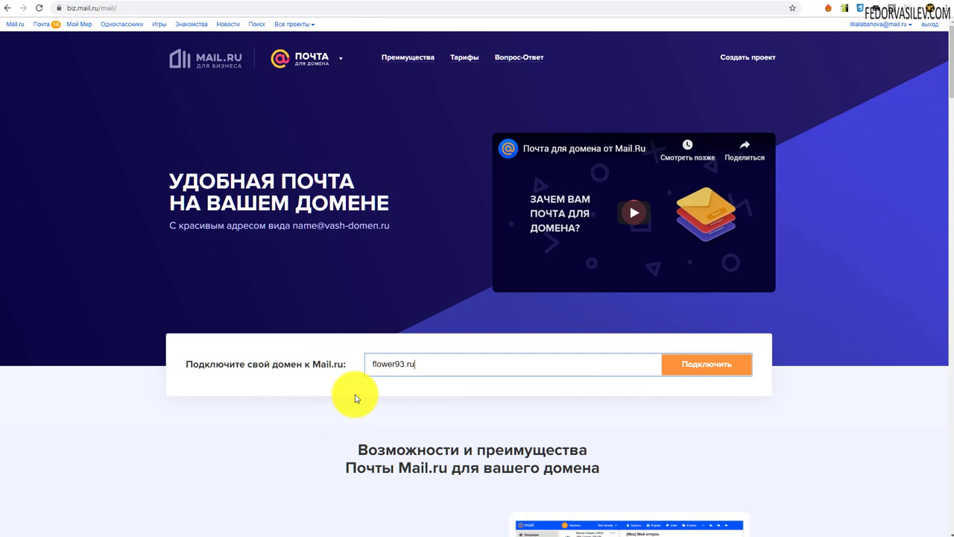
{"action": "left_click", "coordinate": [700, 365]}
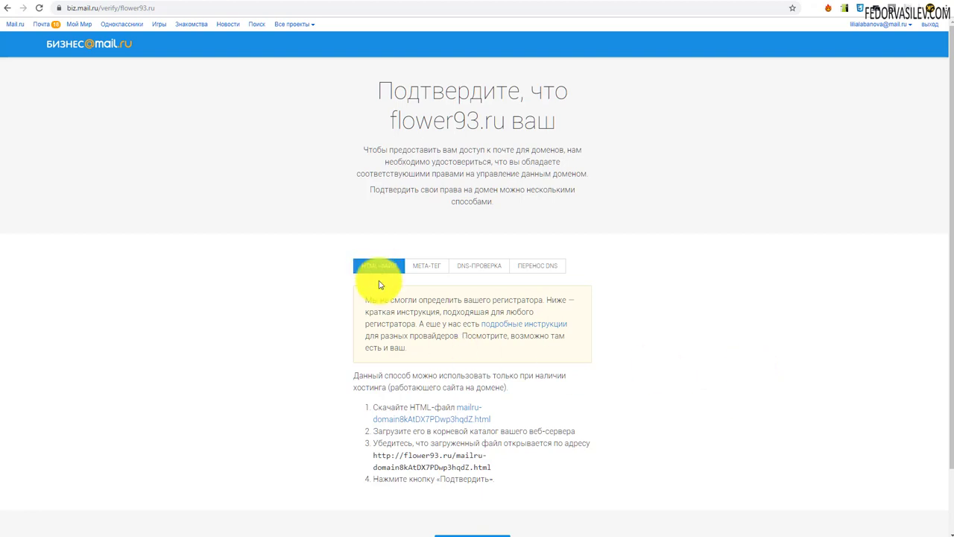
- Compare the meta-tag, DNS check and DNS transfer methods, then choose HTML-файл verification
{"action": "left_click", "coordinate": [426, 268]}
{"action": "left_click", "coordinate": [479, 266]}
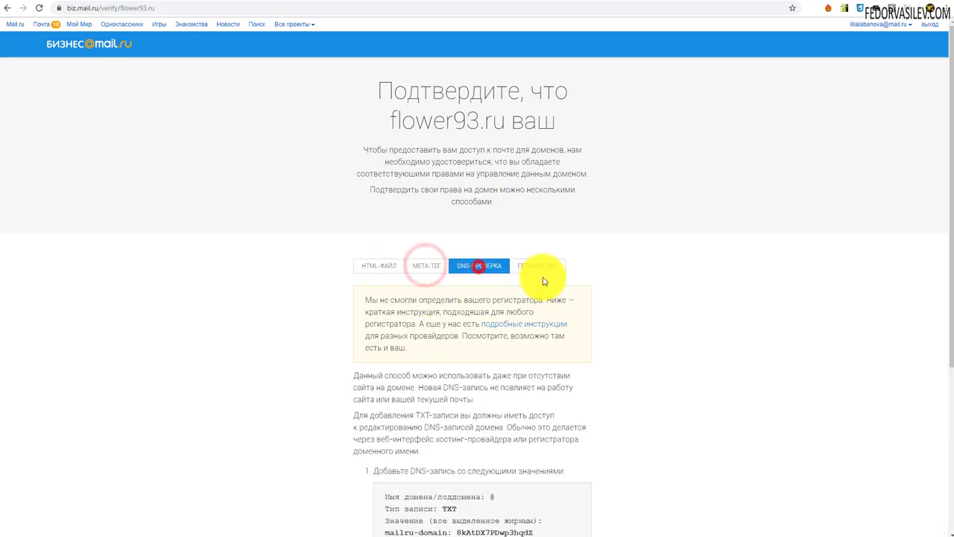
{"action": "left_click", "coordinate": [538, 266]}
{"action": "left_click", "coordinate": [378, 266]}
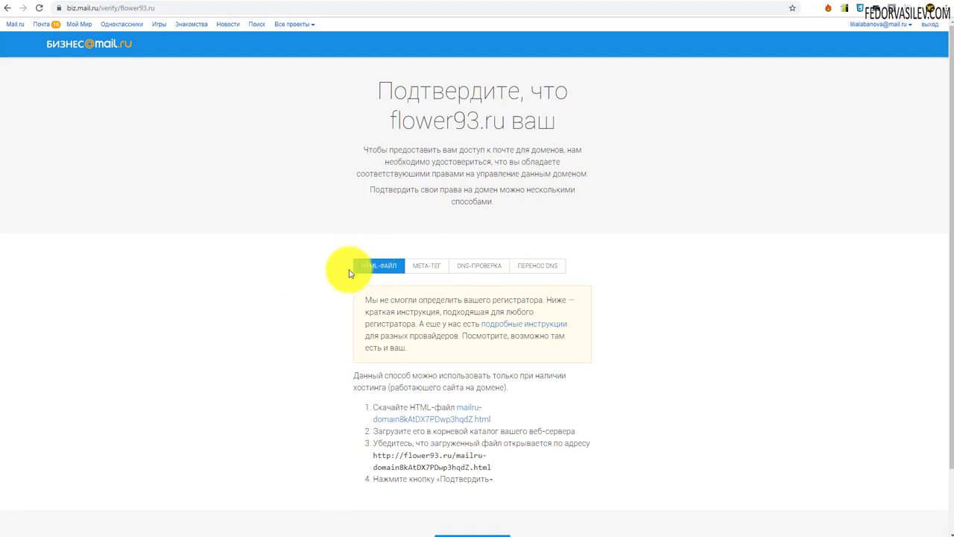
{"action": "scroll", "coordinate": [333, 262], "scroll_direction": "down", "scroll_amount": 1}
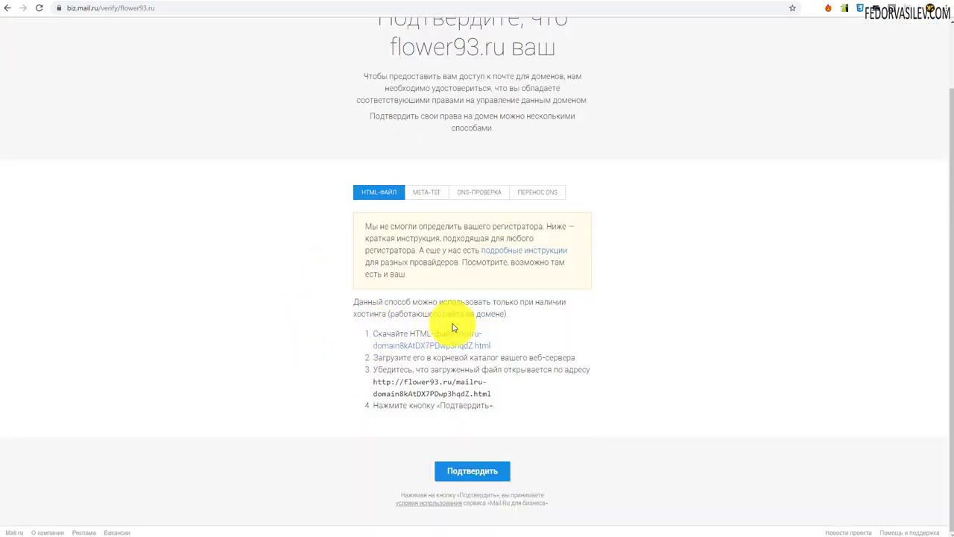
- Download the mailru-domain verification HTML file and save it to disk
{"action": "left_click", "coordinate": [417, 352]}
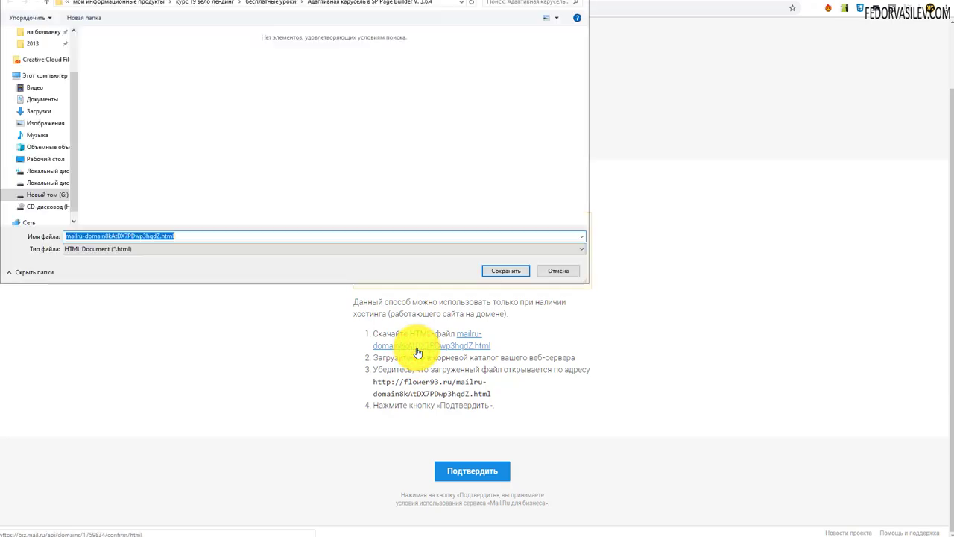
{"action": "left_click", "coordinate": [440, 262]}
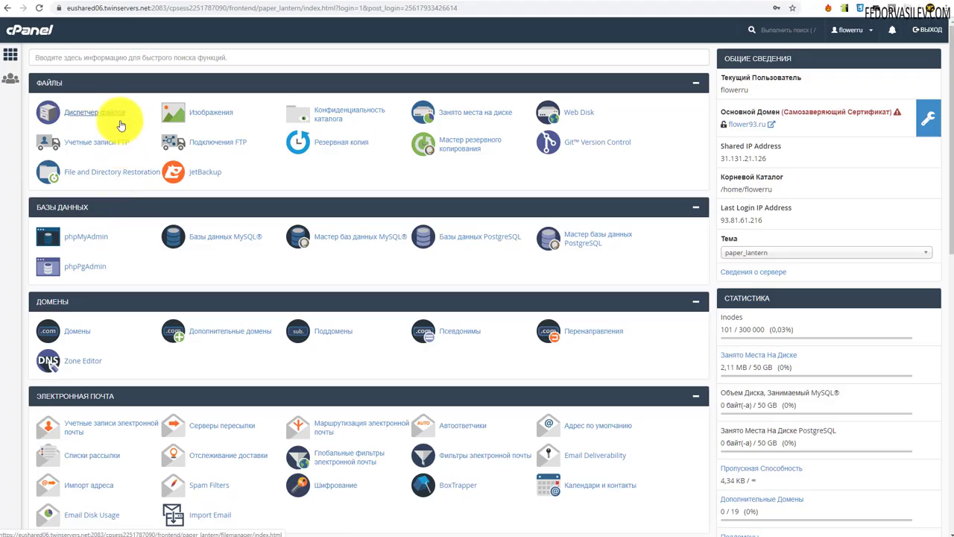
- Permanently delete the cgi-bin folder from public_html in File Manager, skipping the trash, and open the upload page
{"action": "left_click", "coordinate": [116, 117]}
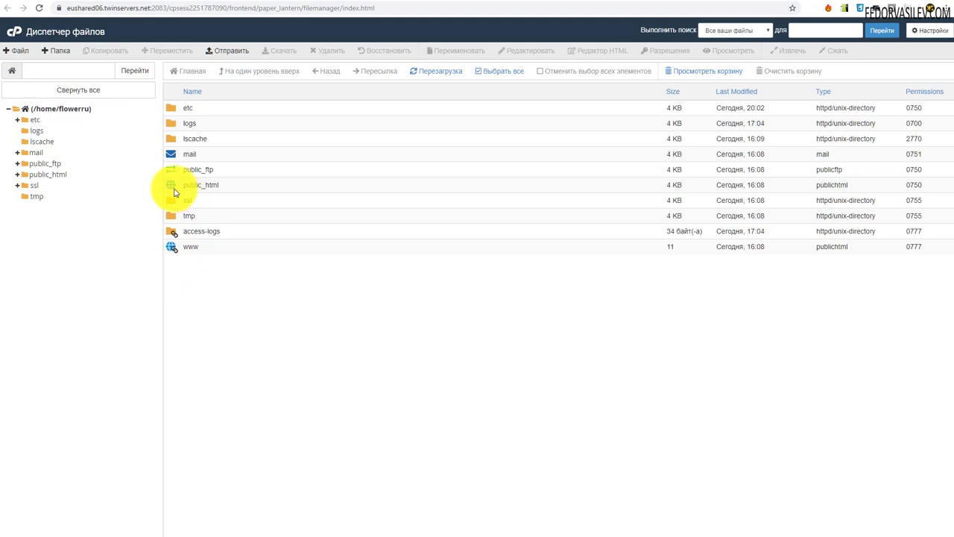
{"action": "double_click", "coordinate": [171, 184]}
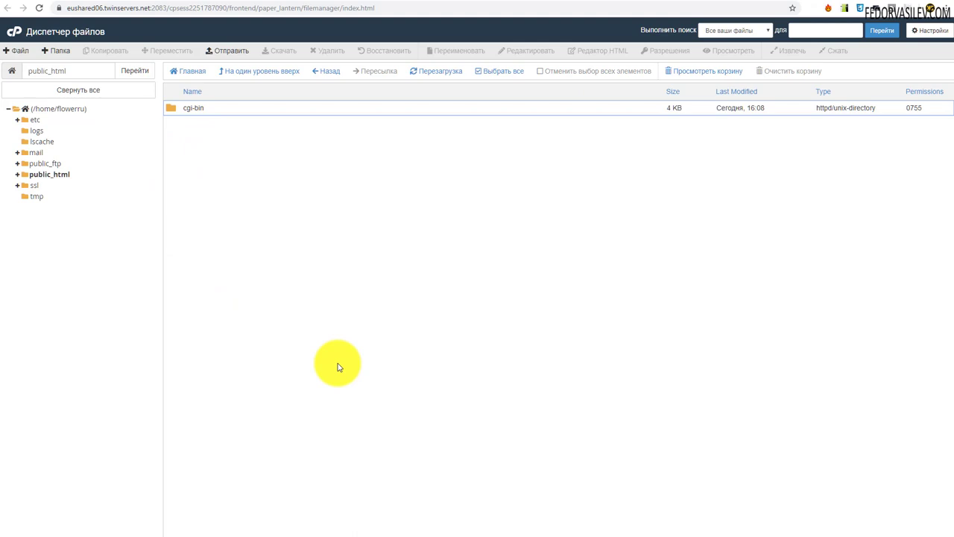
{"action": "left_click", "coordinate": [199, 107]}
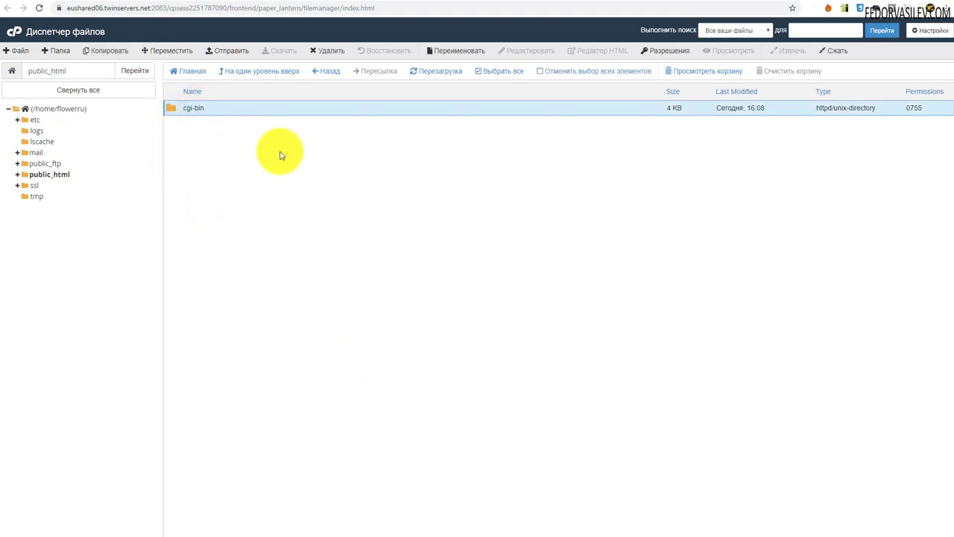
{"action": "left_click", "coordinate": [324, 48]}
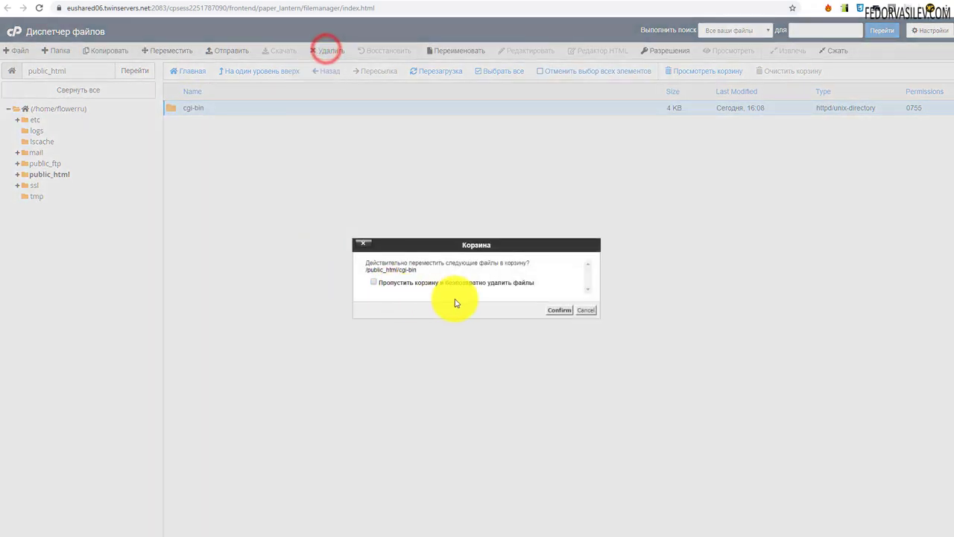
{"action": "left_click", "coordinate": [414, 285]}
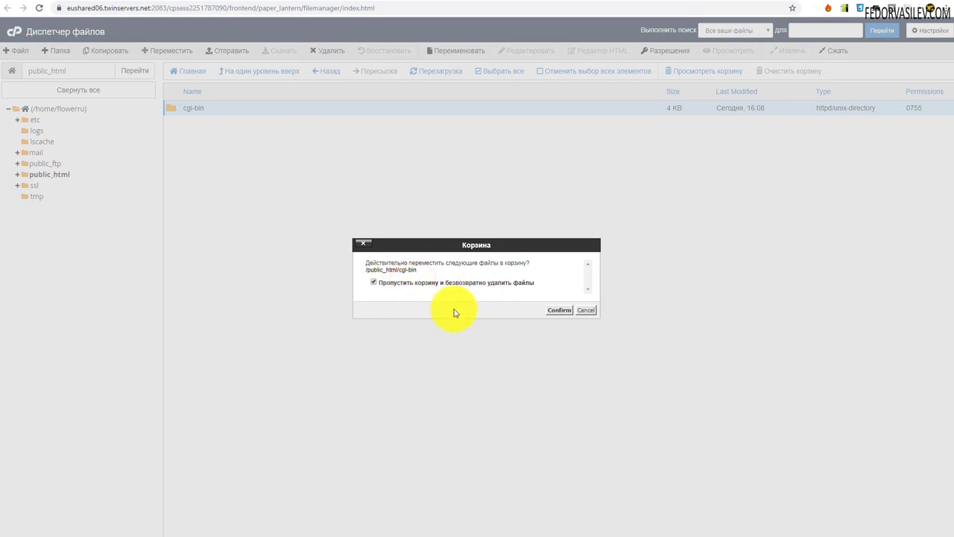
{"action": "left_click", "coordinate": [558, 311]}
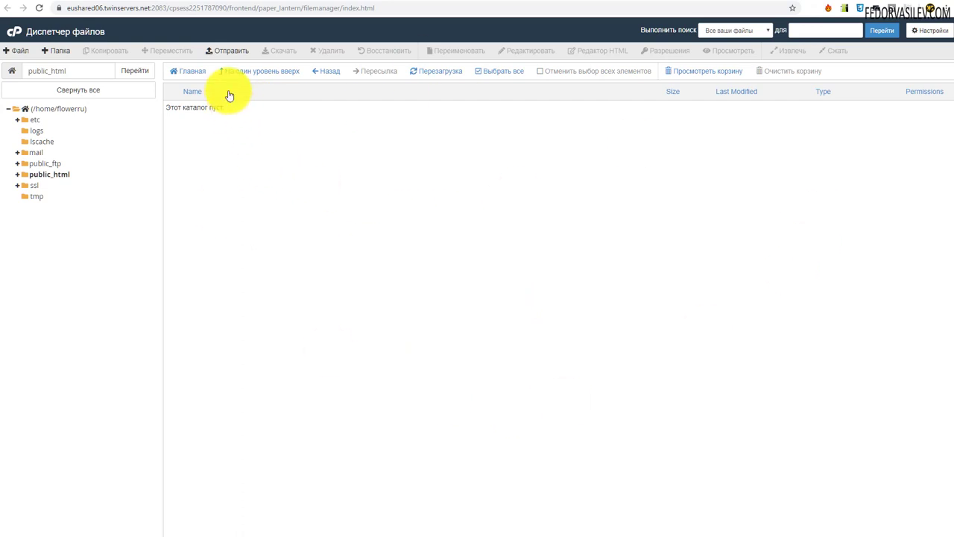
{"action": "left_click", "coordinate": [228, 52]}
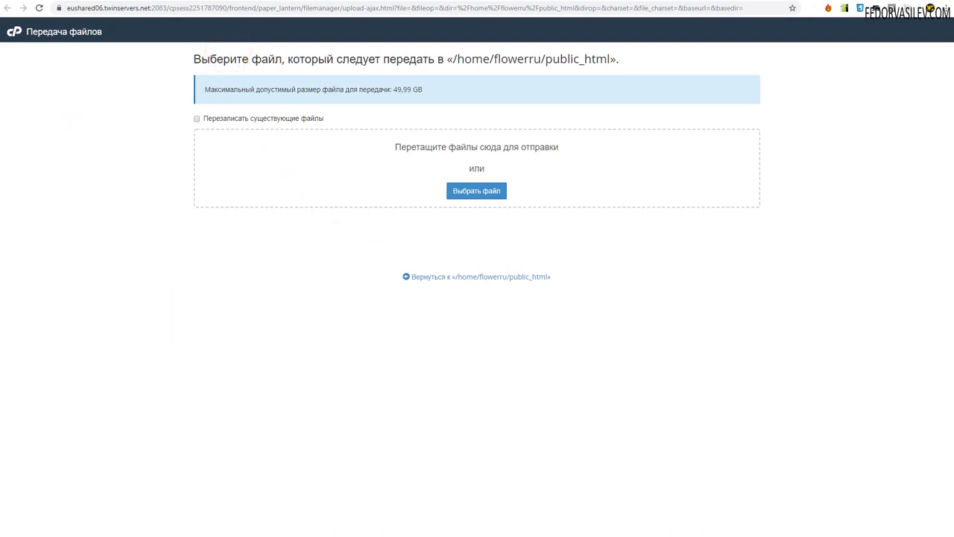
- Upload the verification HTML file into public_html and confirm the 31-byte file is listed
{"action": "left_click_drag", "start_coordinate": [0, 298], "coordinate": [362, 192]}
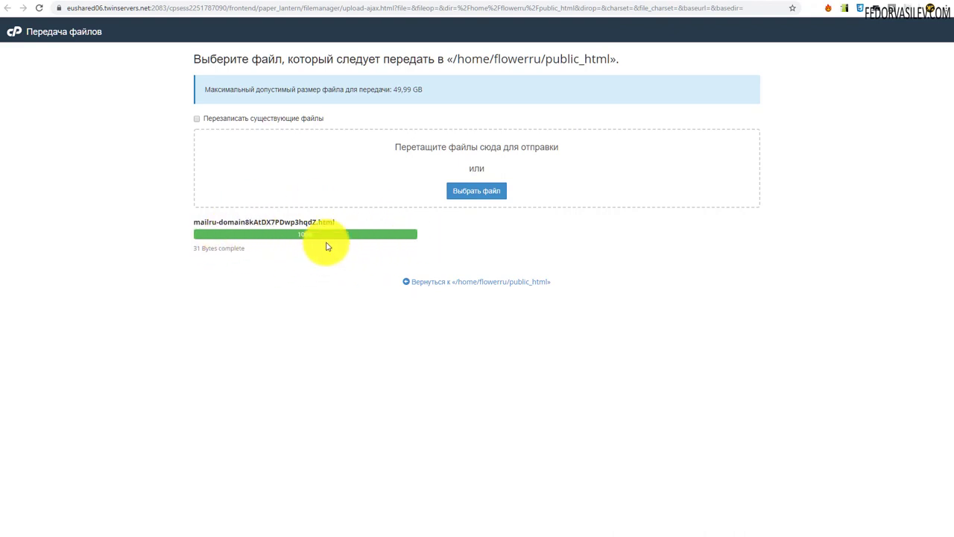
{"action": "key", "text": "ctrl+w"}
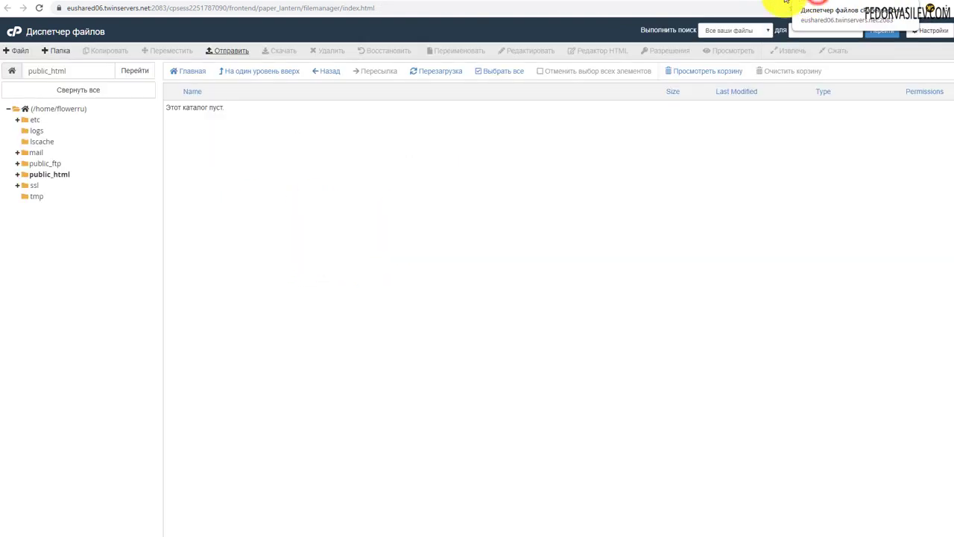
{"action": "left_click", "coordinate": [39, 8]}
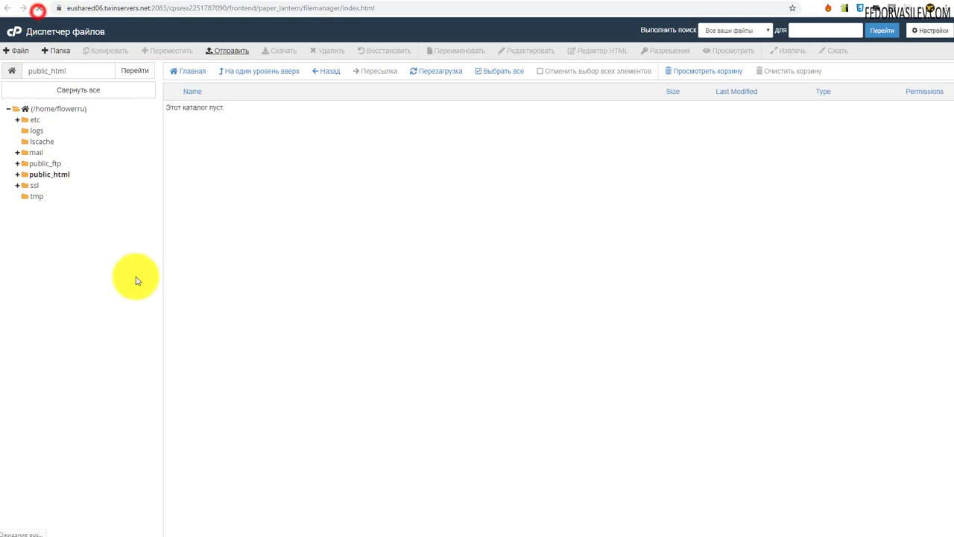
{"action": "double_click", "coordinate": [171, 186]}
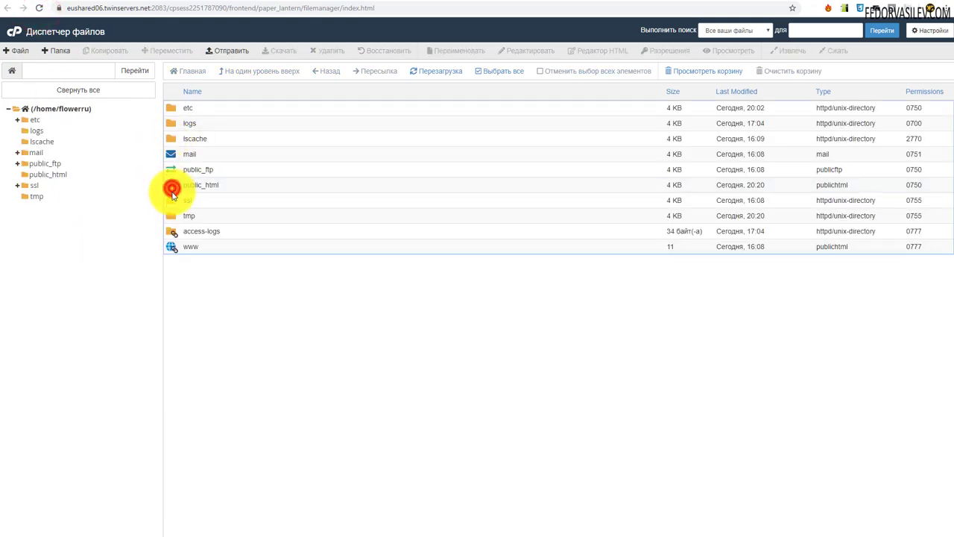
{"action": "left_click", "coordinate": [343, 109]}
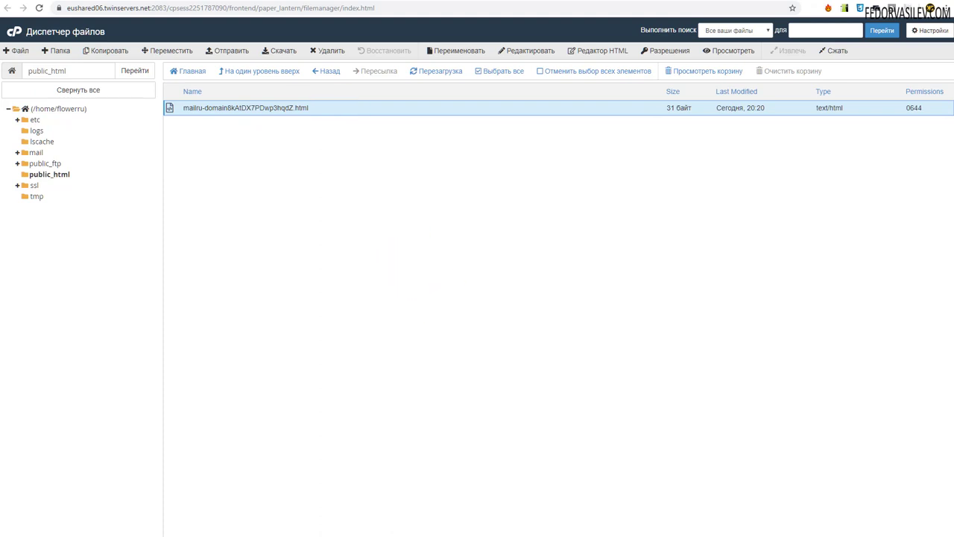
{"action": "key", "text": "ctrl+Tab"}
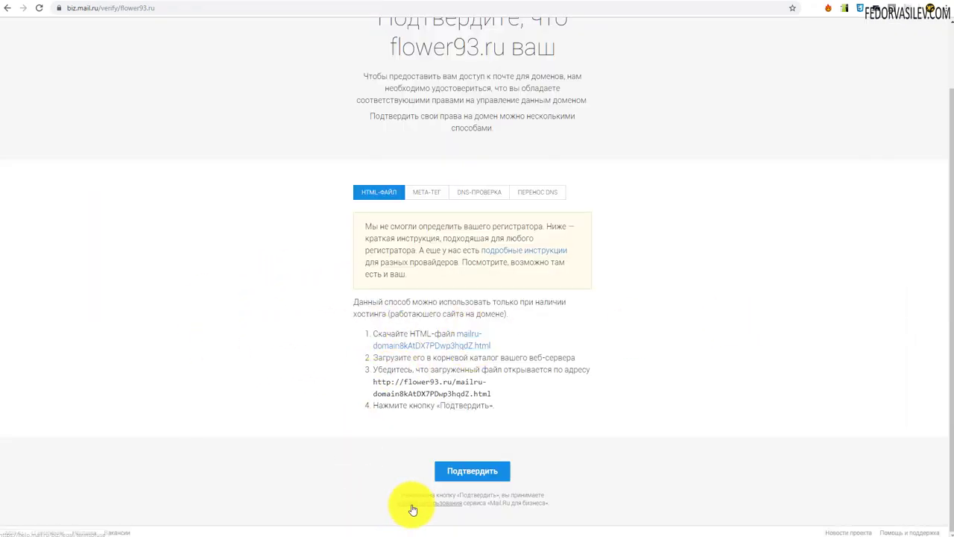
- Confirm flower93.ru ownership and review the server status asking for an MX record
{"action": "left_click", "coordinate": [472, 470]}
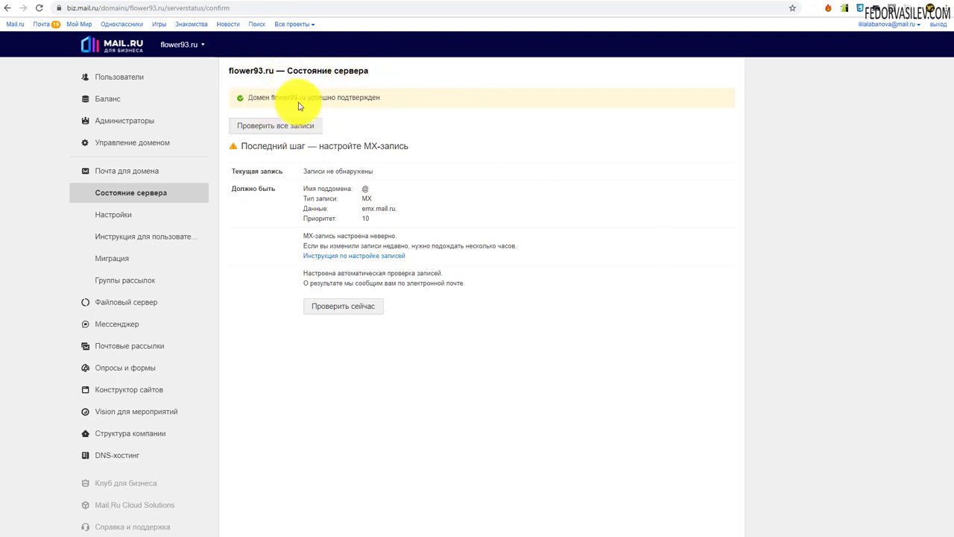
{"action": "left_click_drag", "start_coordinate": [381, 97], "coordinate": [239, 119]}
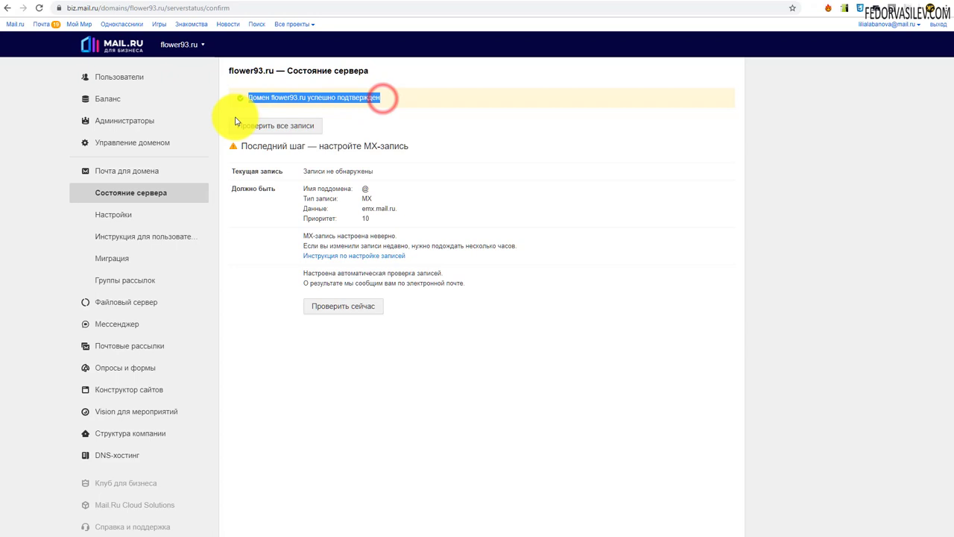
{"action": "left_click", "coordinate": [254, 338]}
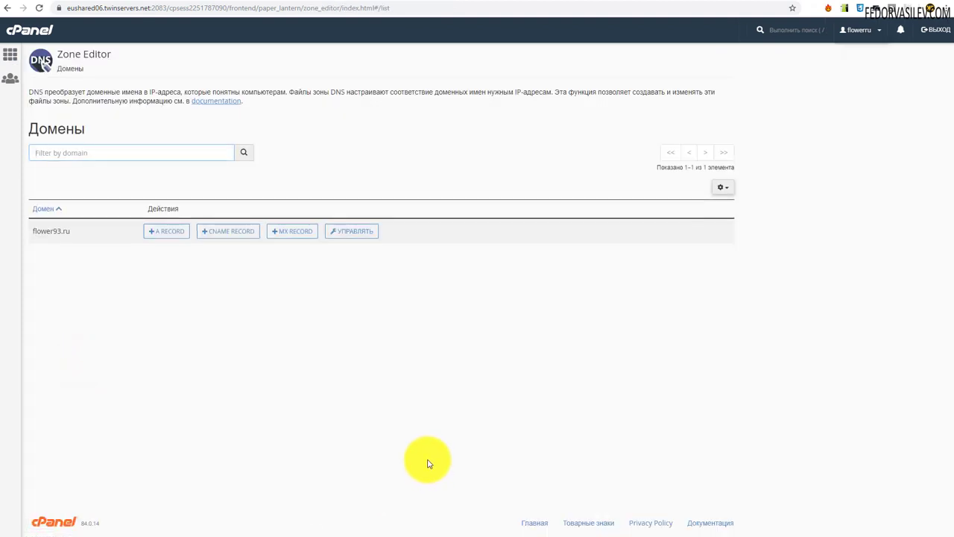
- Open the flower93.ru zone records in Zone Editor and start a new record
{"action": "left_click", "coordinate": [348, 240]}
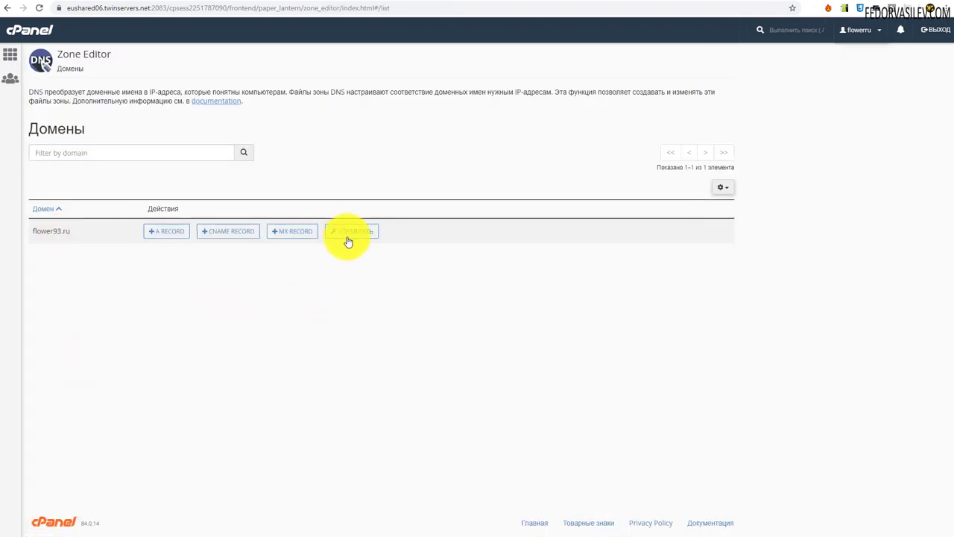
{"action": "left_click", "coordinate": [354, 233]}
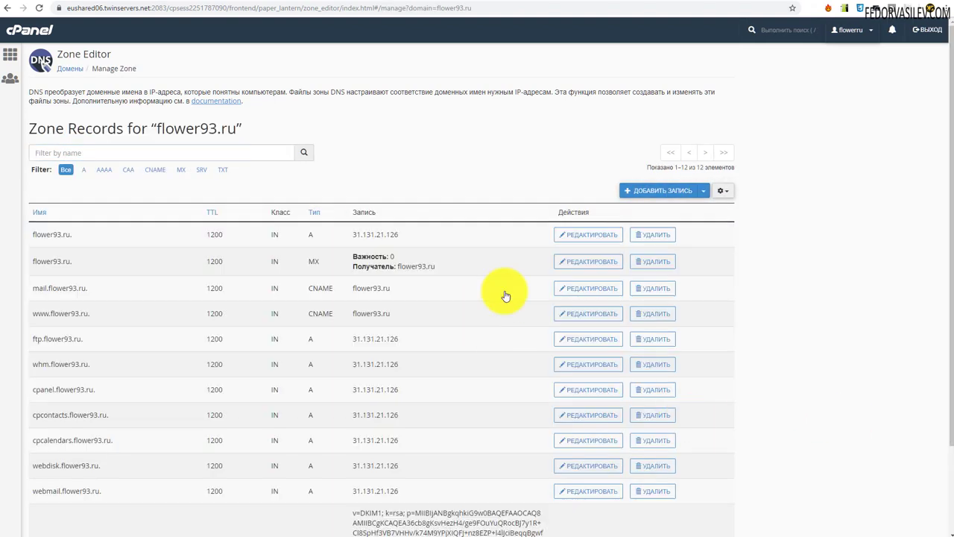
{"action": "left_click_drag", "start_coordinate": [236, 131], "coordinate": [155, 129]}
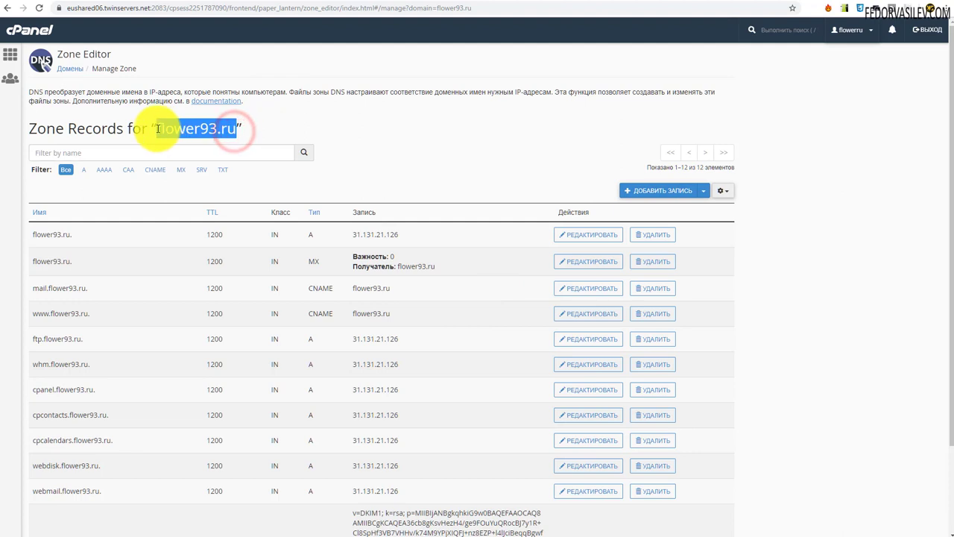
{"action": "left_click", "coordinate": [431, 127]}
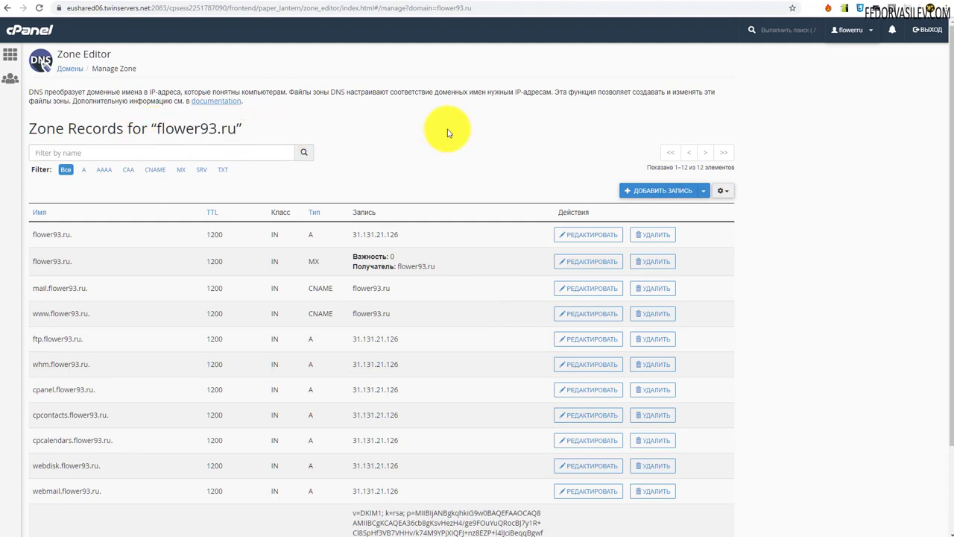
{"action": "left_click", "coordinate": [645, 191]}
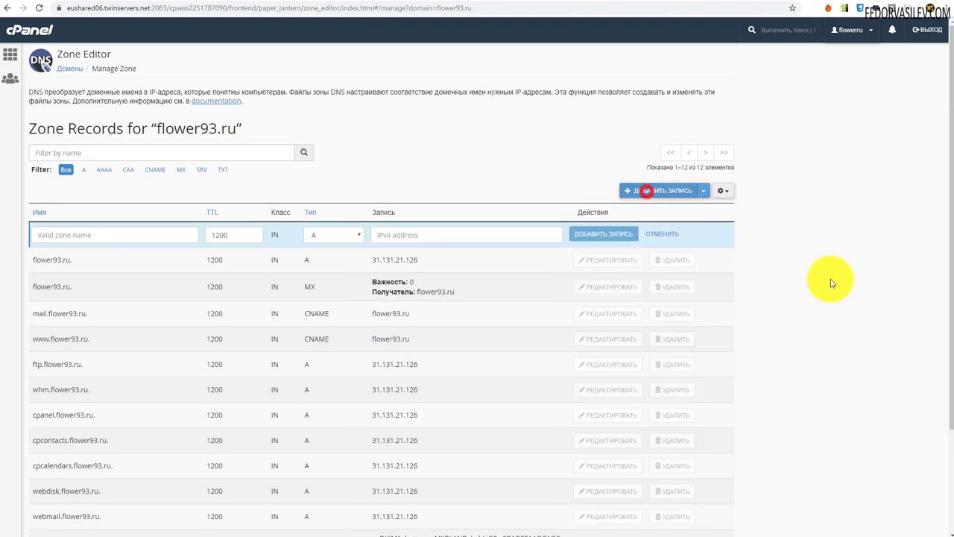
- Copy the required MX value emx.mail.ru from Mail.ru's server status page
{"action": "left_click", "coordinate": [816, 536]}
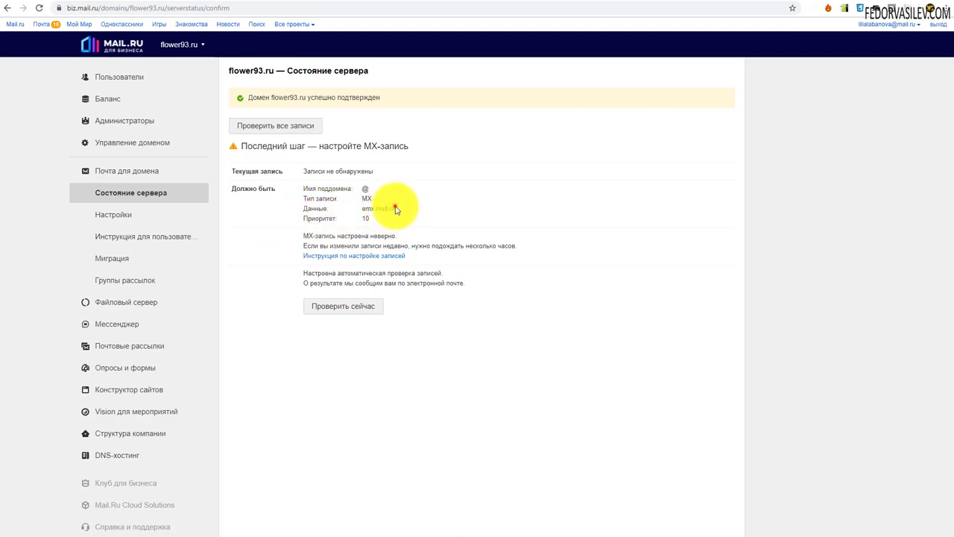
{"action": "left_click_drag", "start_coordinate": [396, 210], "coordinate": [356, 219]}
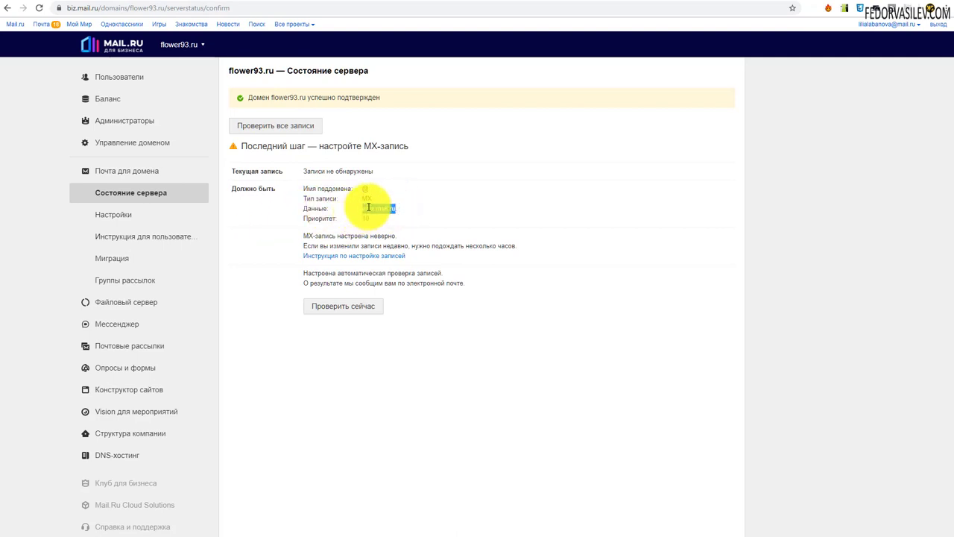
{"action": "right_click", "coordinate": [369, 207]}
{"action": "left_click", "coordinate": [390, 213]}
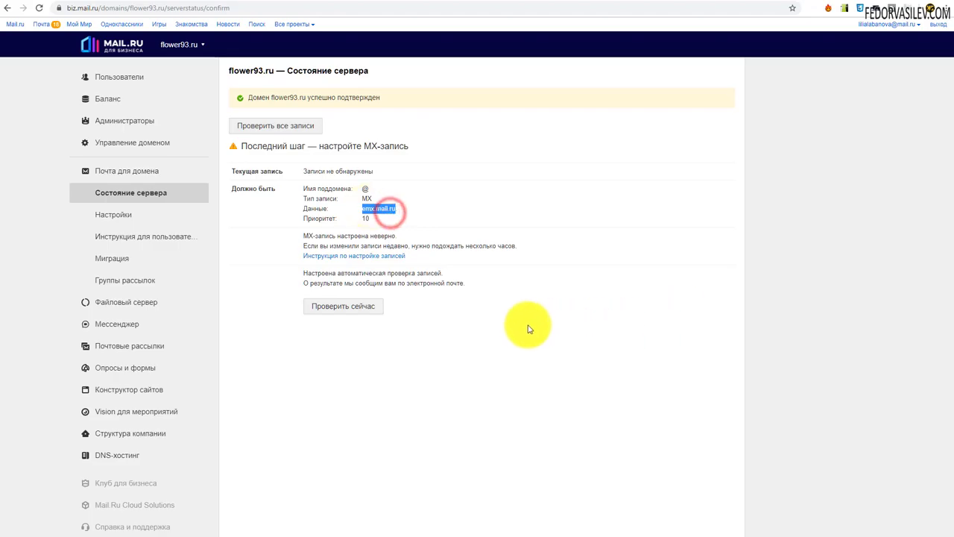
{"action": "key", "text": "ctrl+Tab"}
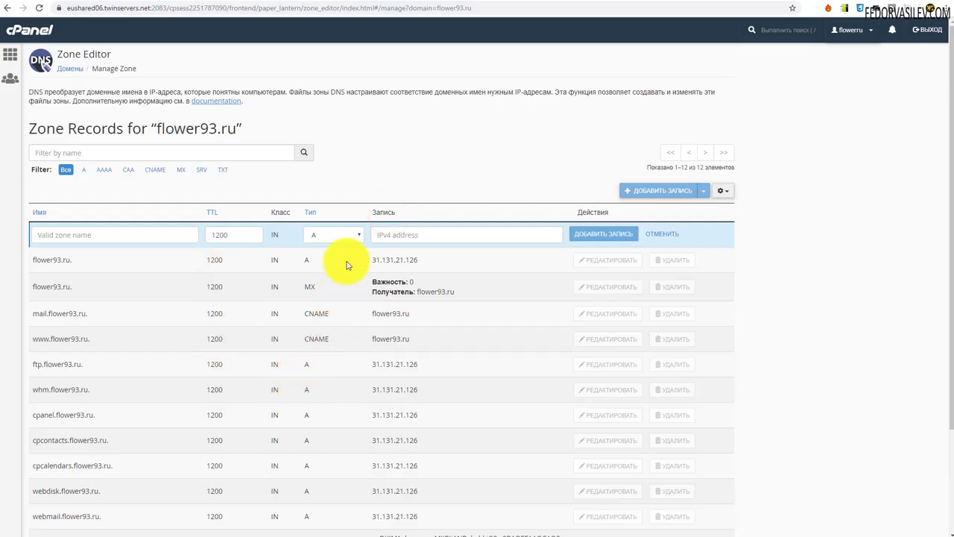
- Add an MX record for flower93.ru with recipient emx.mail.ru and priority 10
{"action": "left_click", "coordinate": [354, 237]}
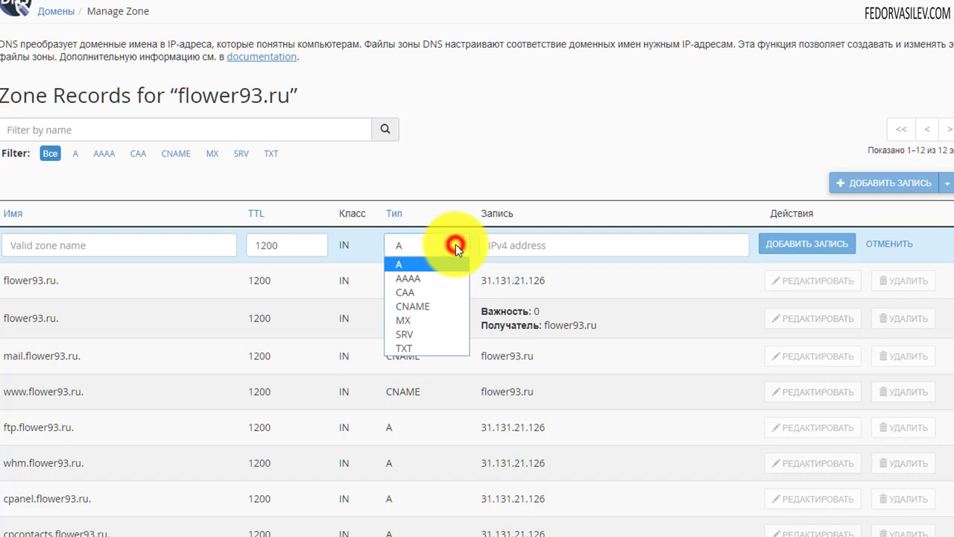
{"action": "left_click", "coordinate": [411, 320]}
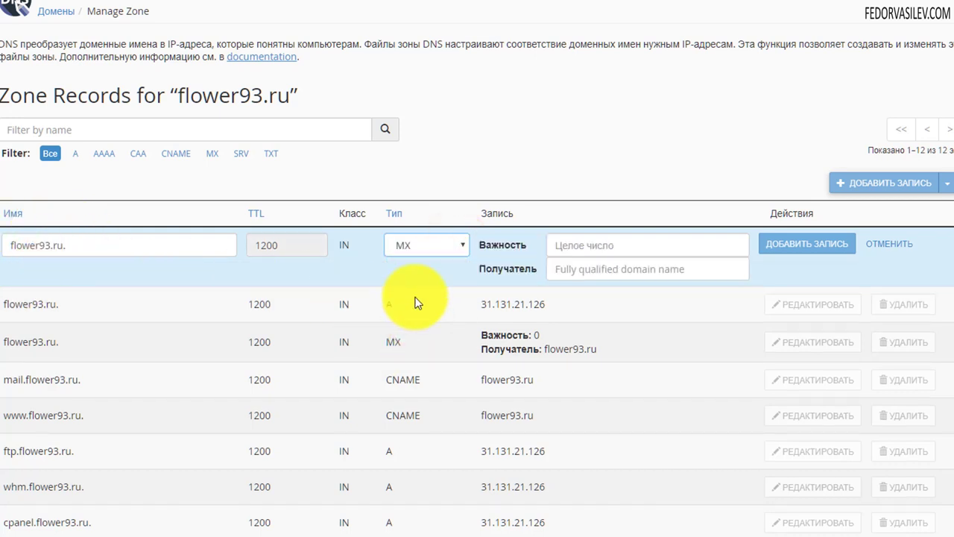
{"action": "right_click", "coordinate": [570, 269]}
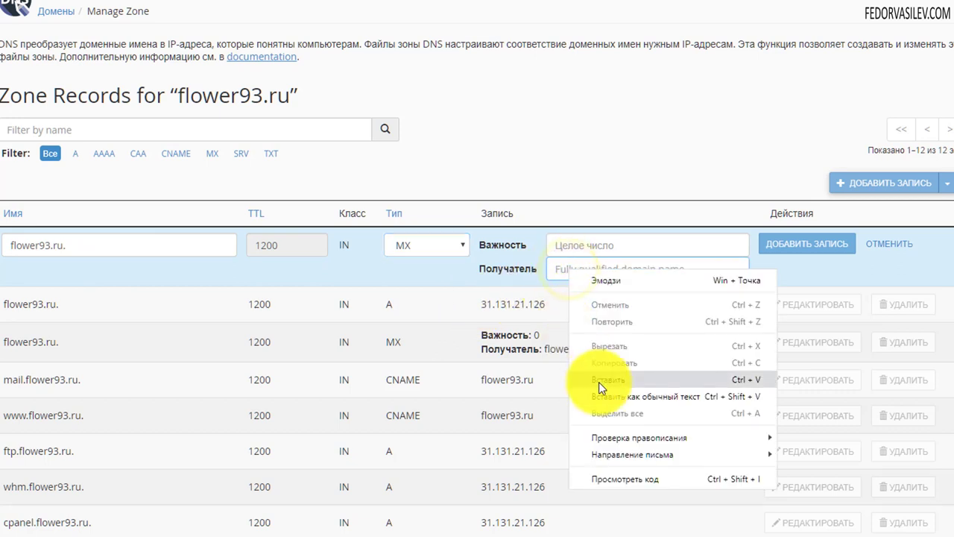
{"action": "left_click", "coordinate": [599, 381]}
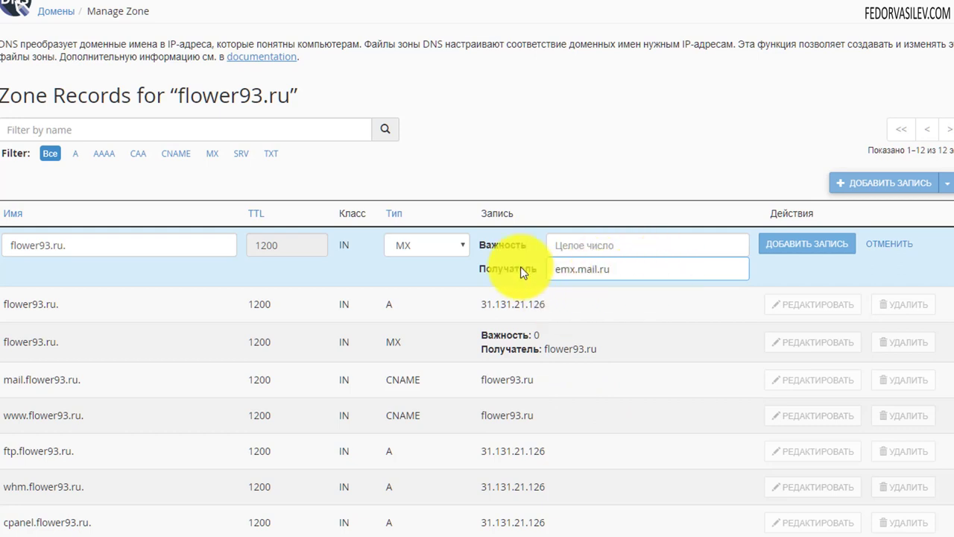
{"action": "left_click", "coordinate": [575, 246]}
{"action": "type", "text": "10"}
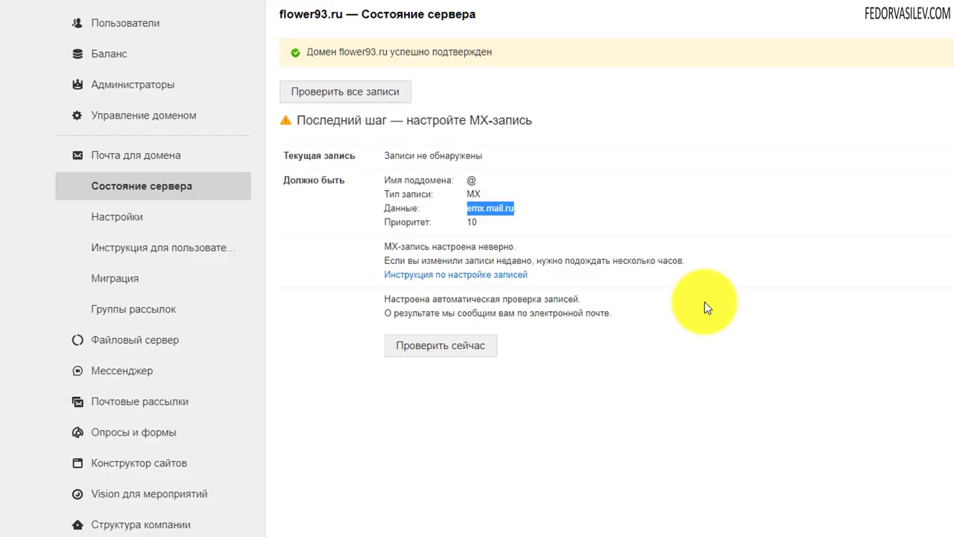
{"action": "left_click", "coordinate": [377, 231]}
{"action": "double_click", "coordinate": [474, 222]}
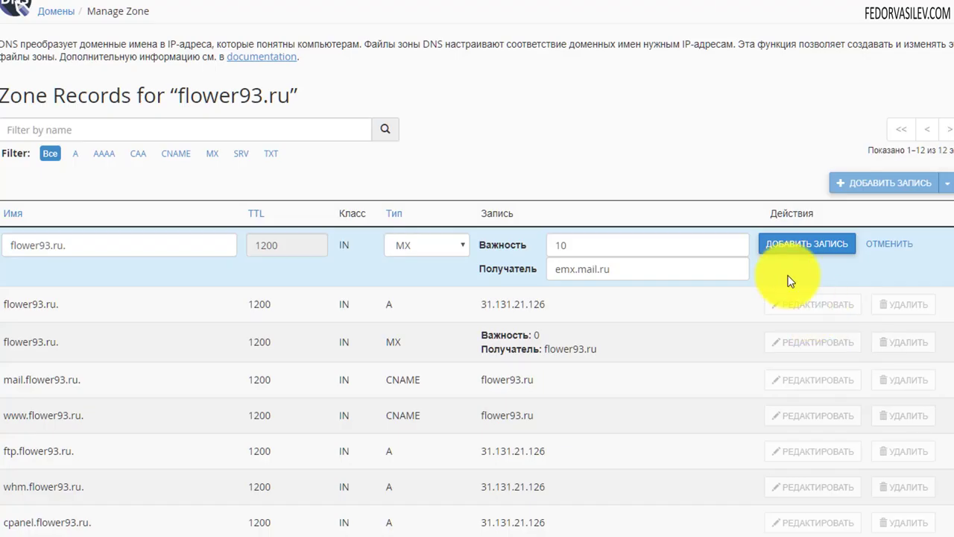
{"action": "left_click", "coordinate": [802, 246]}
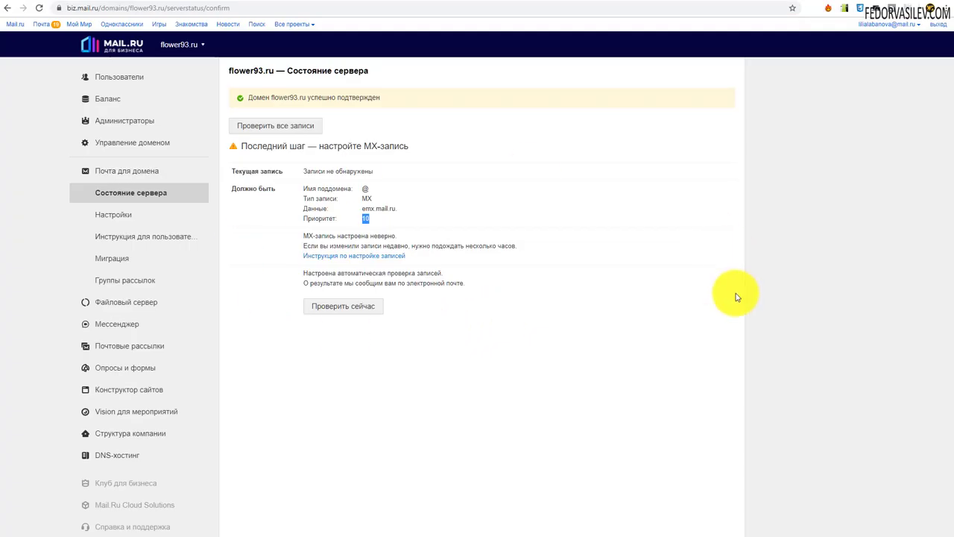
- Re-check DNS on Mail.ru and review the error flagging the extra priority-0 flower93.ru MX record
{"action": "left_click", "coordinate": [505, 351]}
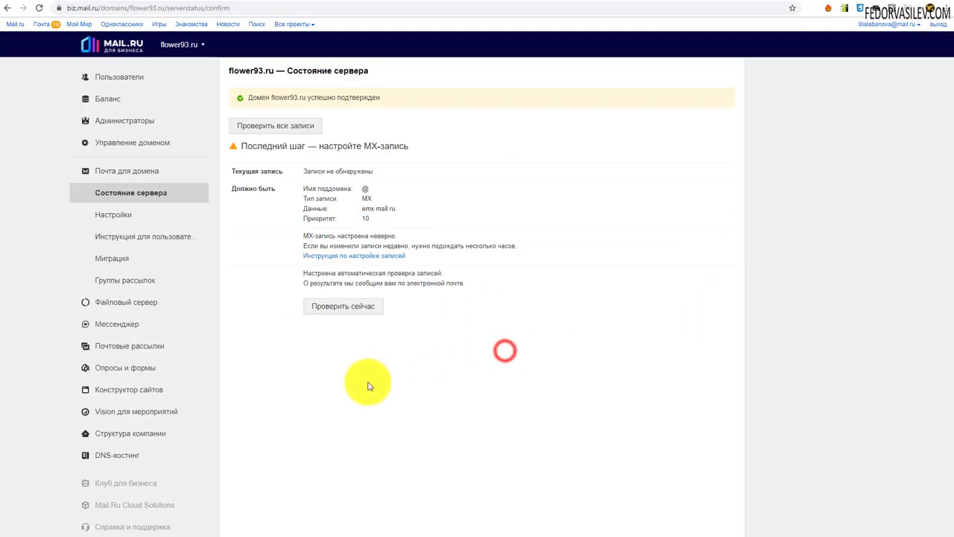
{"action": "left_click", "coordinate": [329, 307]}
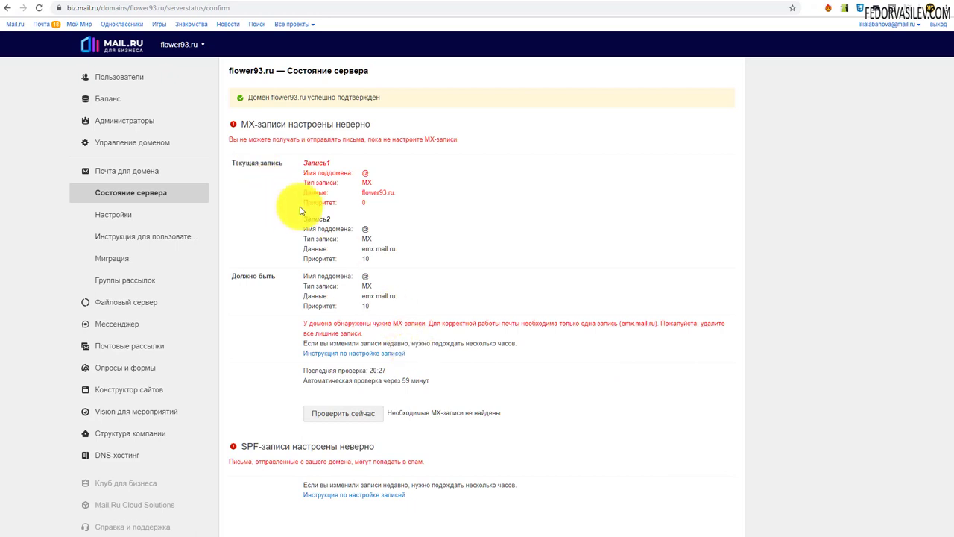
{"action": "left_click_drag", "start_coordinate": [369, 193], "coordinate": [312, 155]}
{"action": "left_click", "coordinate": [443, 198]}
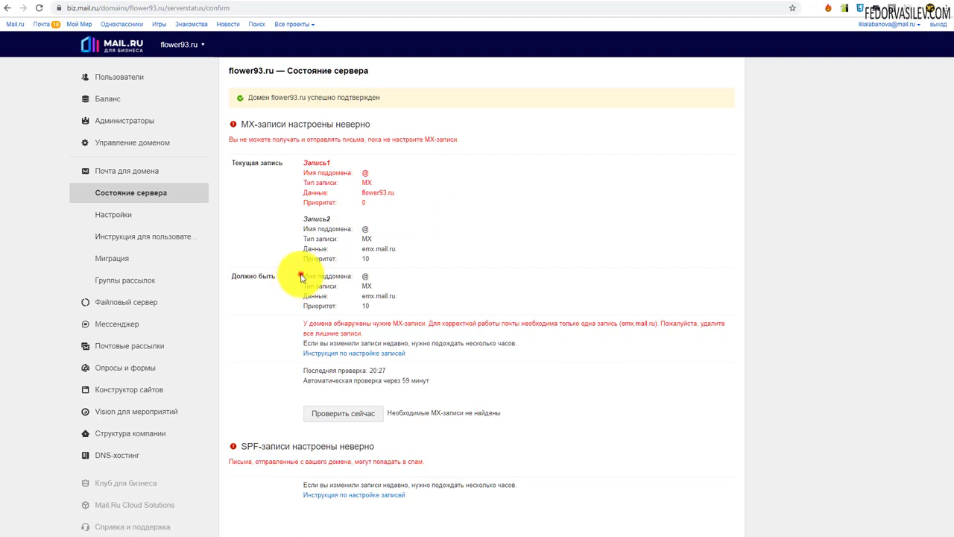
{"action": "left_click_drag", "start_coordinate": [301, 277], "coordinate": [380, 305]}
{"action": "left_click", "coordinate": [459, 289]}
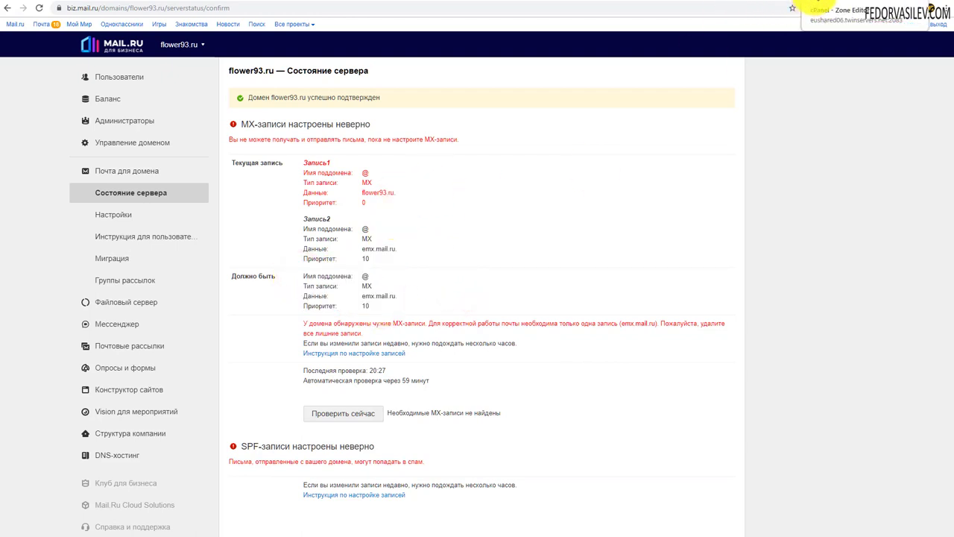
{"action": "left_click", "coordinate": [817, 7]}
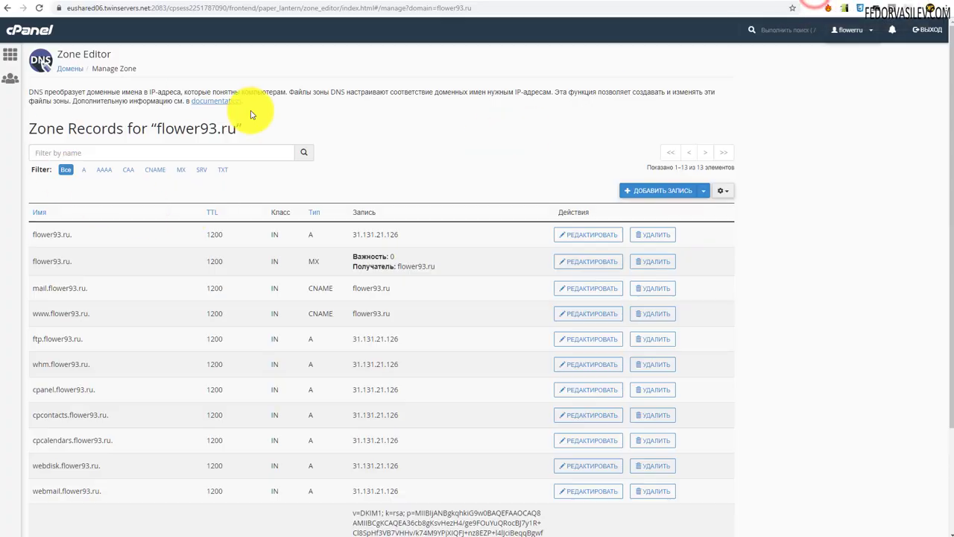
- Filter the zone to MX records and delete the priority-0 record pointing to flower93.ru
{"action": "left_click", "coordinate": [183, 171]}
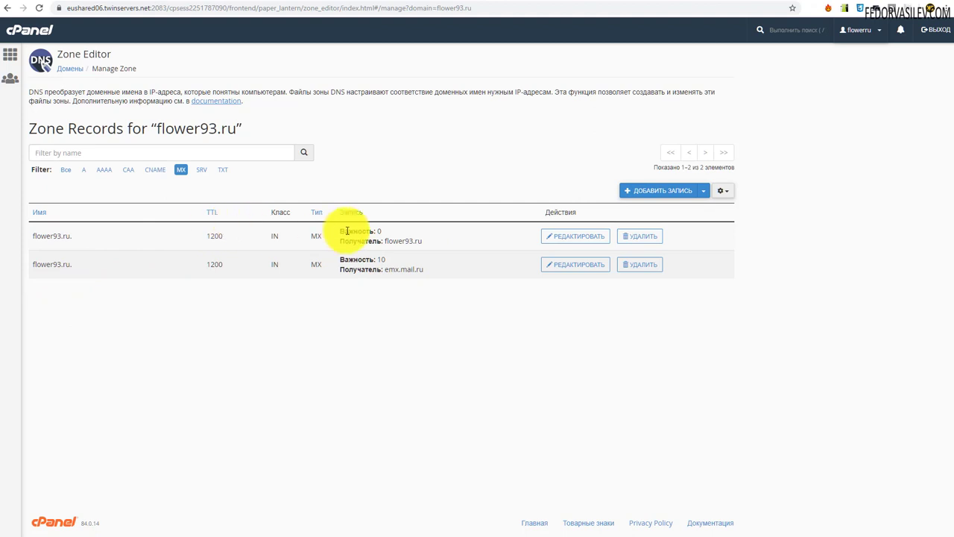
{"action": "left_click", "coordinate": [300, 332]}
{"action": "left_click_drag", "start_coordinate": [425, 239], "coordinate": [279, 231]}
{"action": "left_click", "coordinate": [460, 330]}
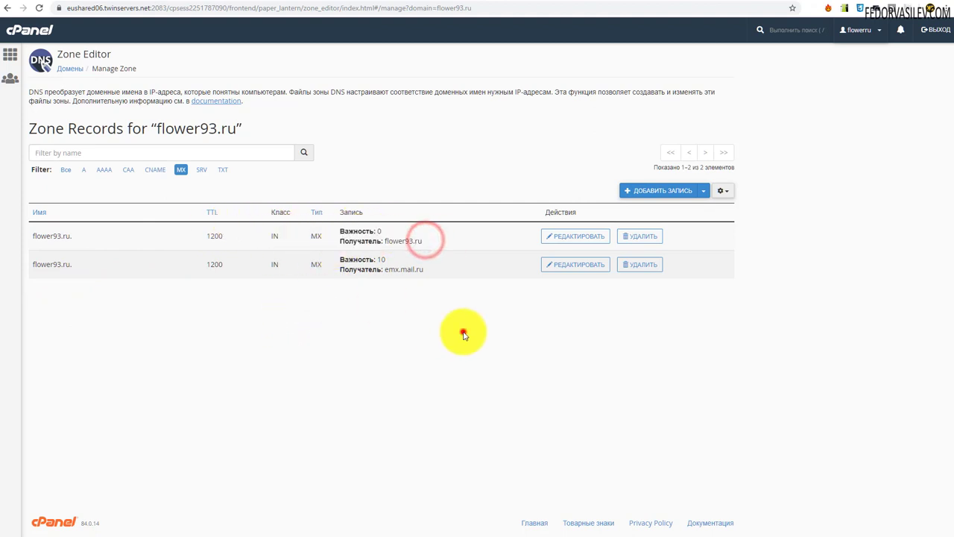
{"action": "left_click", "coordinate": [637, 237]}
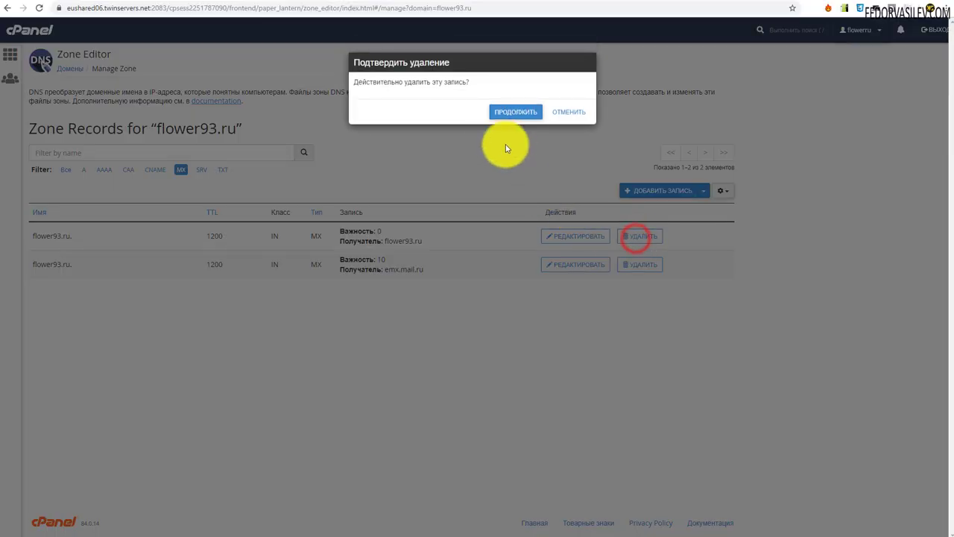
{"action": "left_click", "coordinate": [505, 113]}
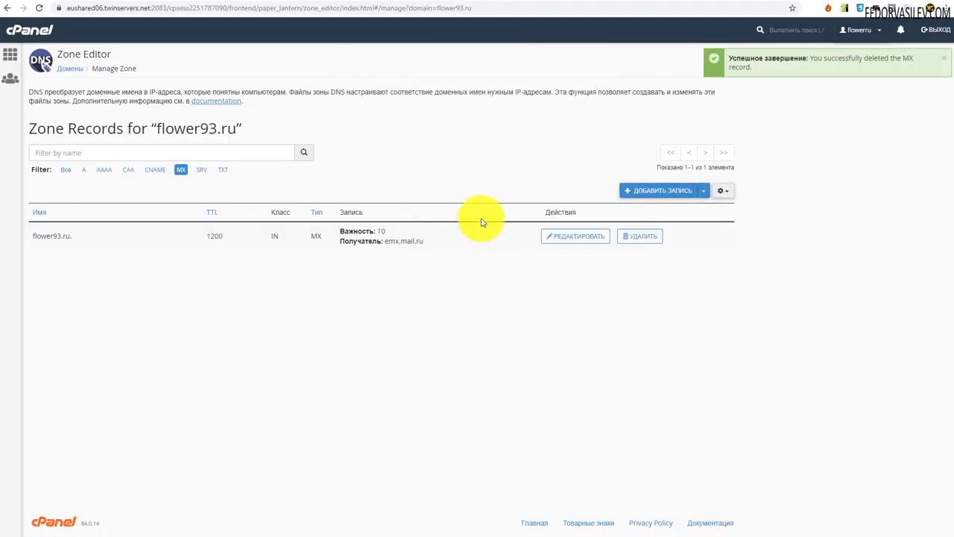
- Recheck the flower93.ru DNS records so MX passes, and open the SPF record setup instructions
{"action": "key", "text": "ctrl+Tab"}
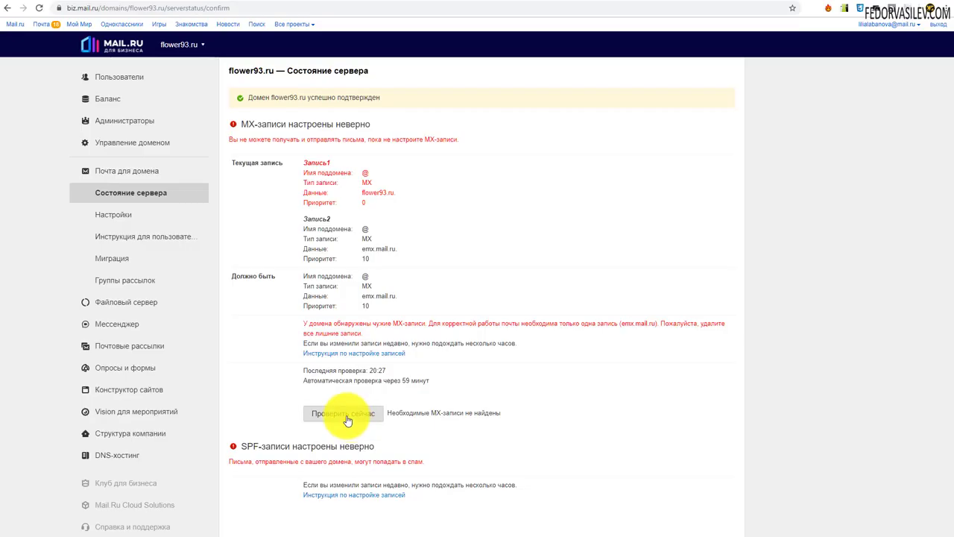
{"action": "left_click", "coordinate": [342, 413]}
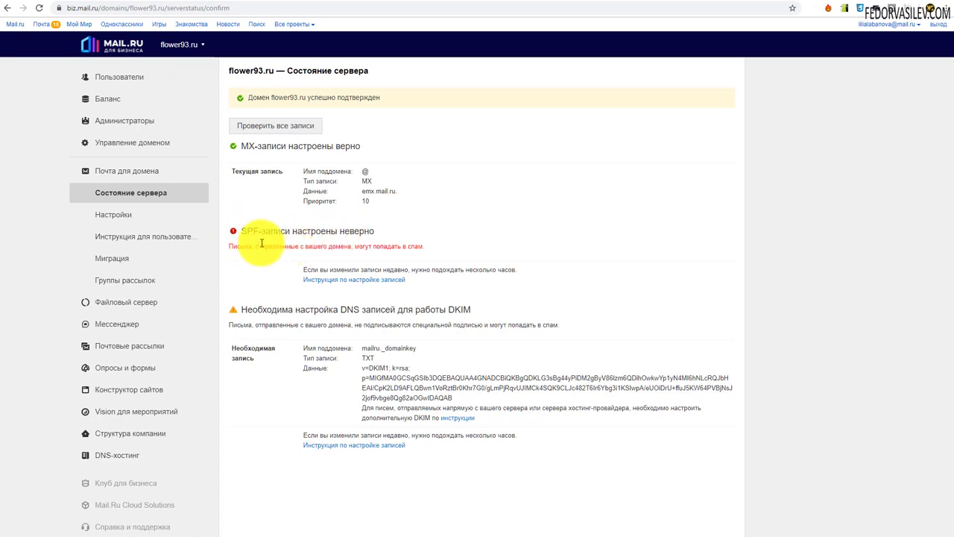
{"action": "left_click", "coordinate": [334, 281]}
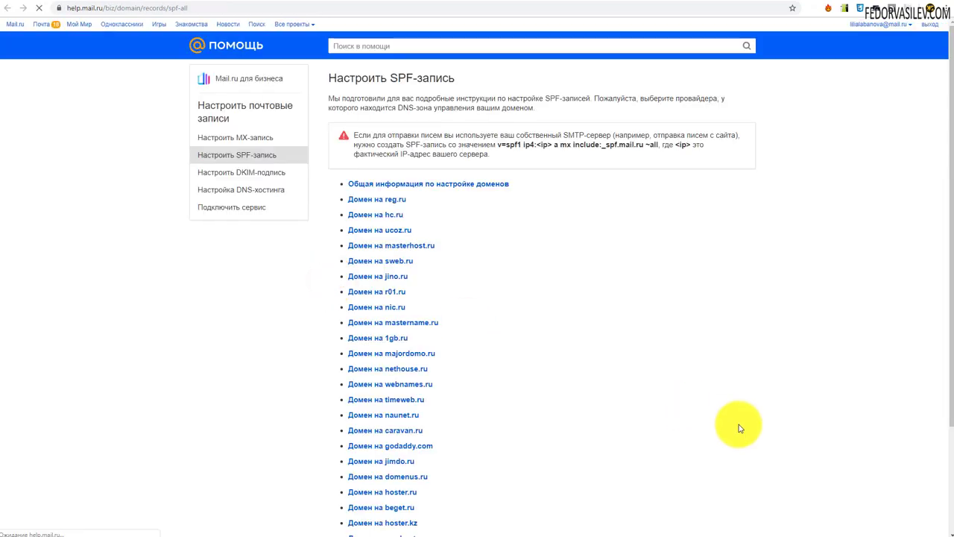
- Copy the recommended SPF value v=spf1 ip4:<ip> a mx include:_spf.mail.ru ~all and bring up an empty Notepad
{"action": "triple_click", "coordinate": [464, 153]}
{"action": "left_click", "coordinate": [441, 154]}
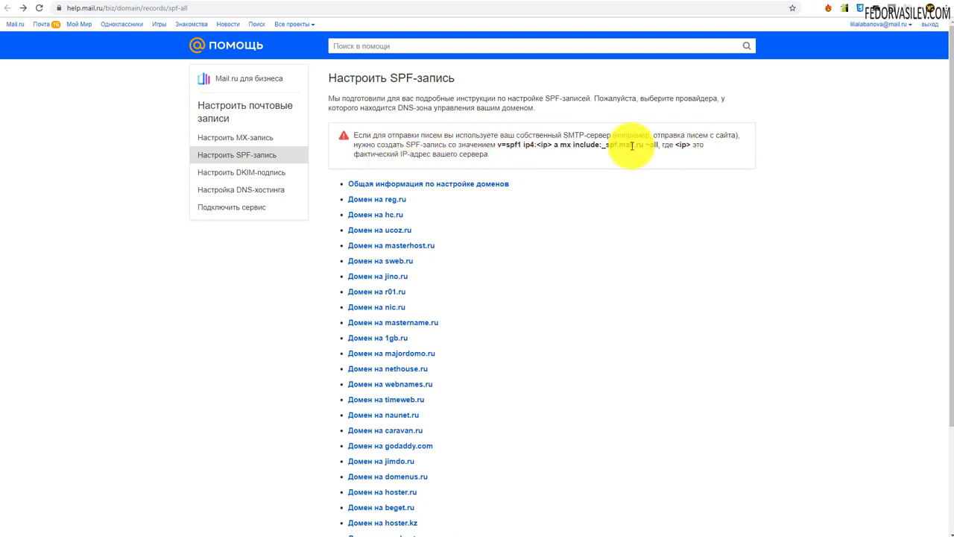
{"action": "double_click", "coordinate": [685, 145]}
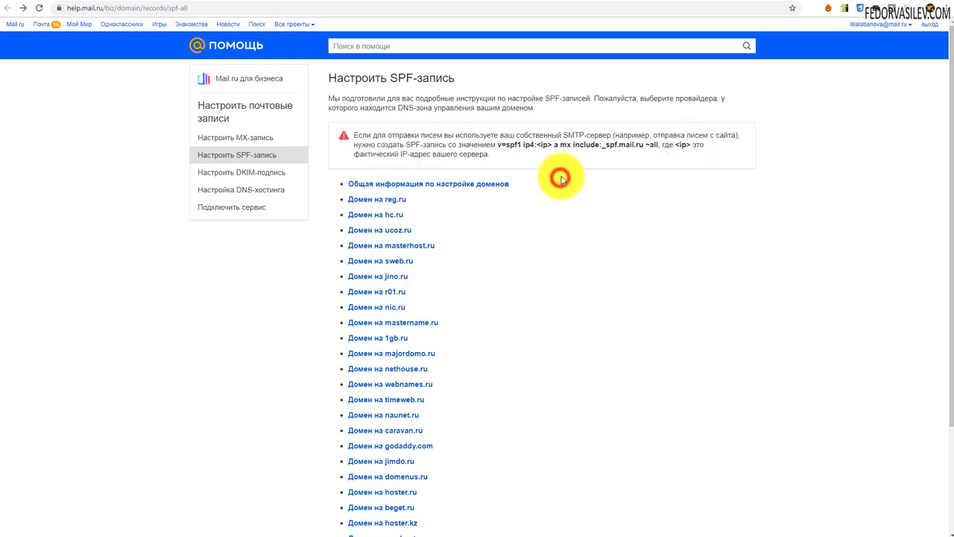
{"action": "scroll", "coordinate": [358, 216], "scroll_direction": "down", "scroll_amount": 2}
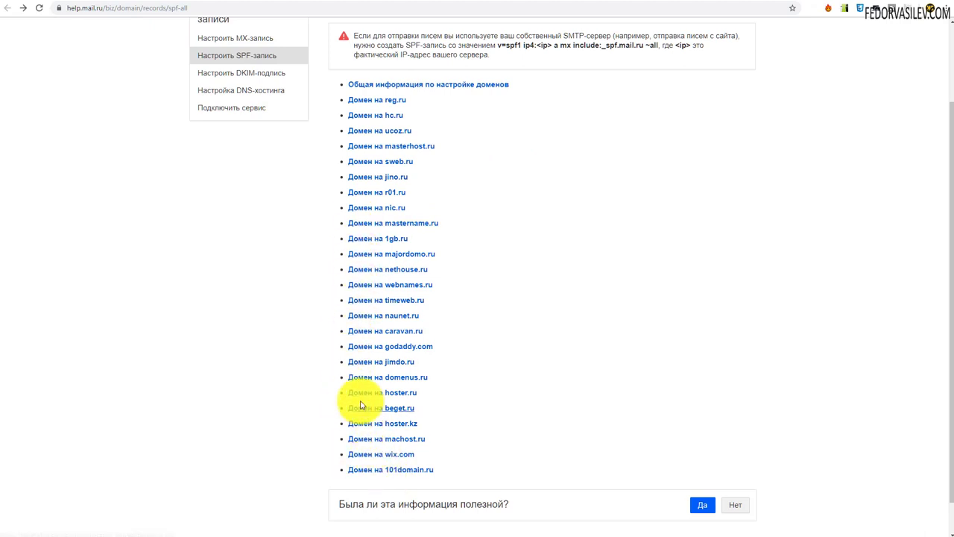
{"action": "scroll", "coordinate": [358, 364], "scroll_direction": "up", "scroll_amount": 2}
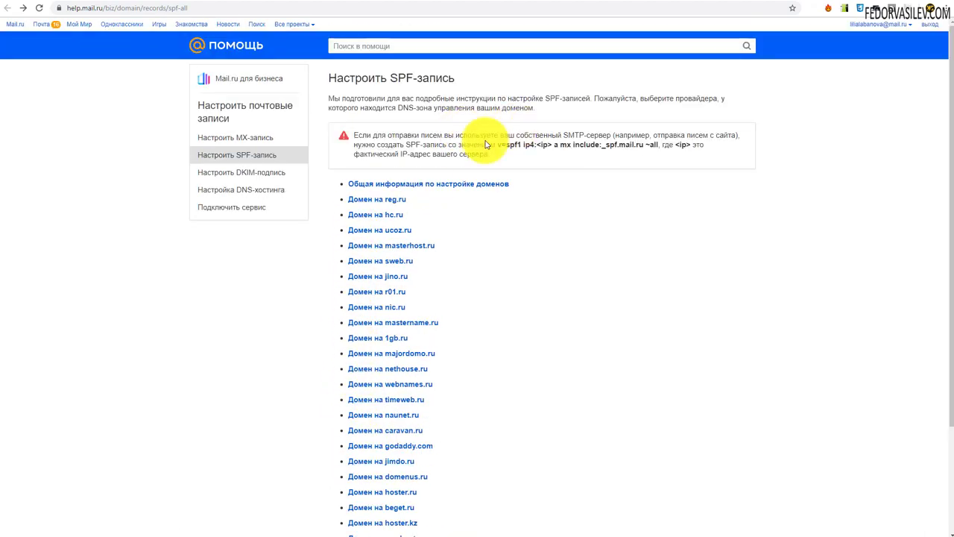
{"action": "left_click_drag", "start_coordinate": [492, 160], "coordinate": [549, 164]}
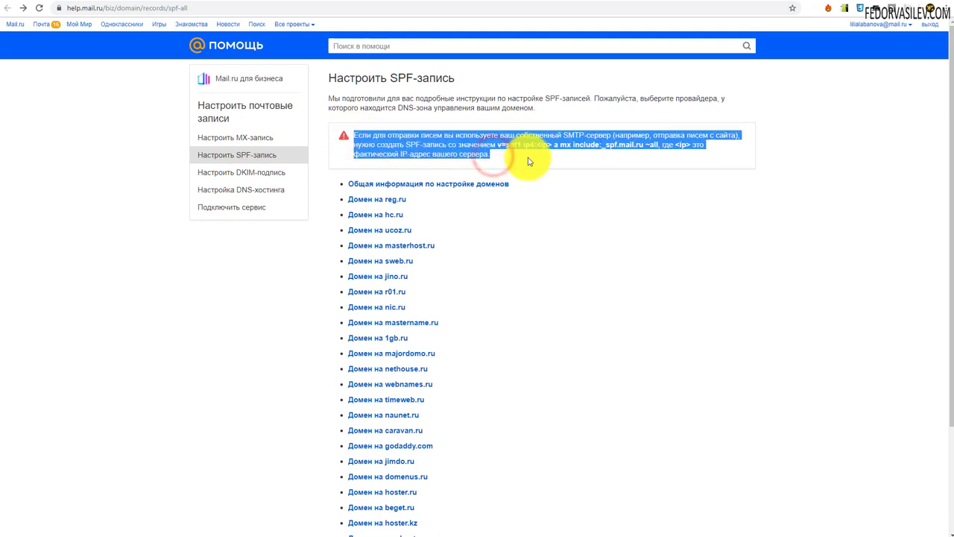
{"action": "left_click", "coordinate": [558, 160]}
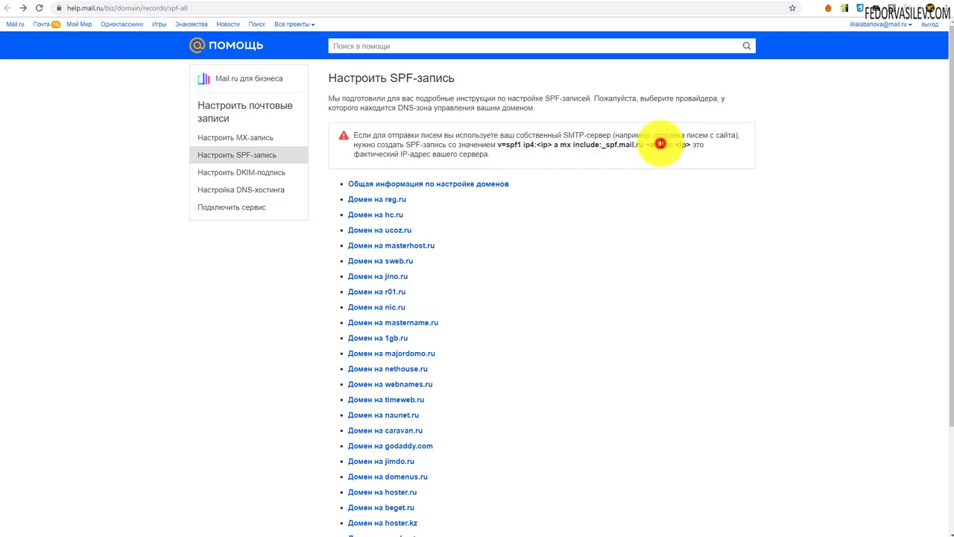
{"action": "left_click_drag", "start_coordinate": [497, 144], "coordinate": [558, 142]}
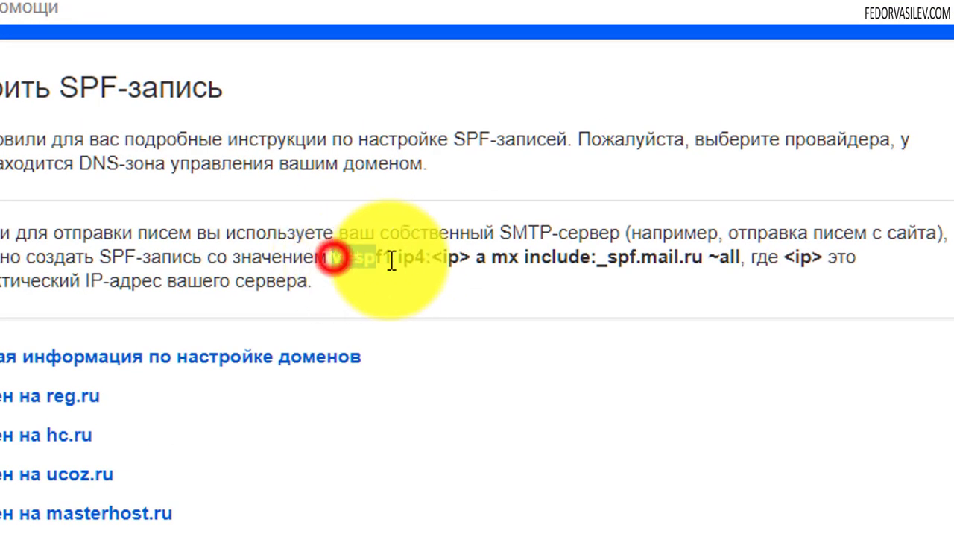
{"action": "left_click_drag", "start_coordinate": [489, 251], "coordinate": [722, 281]}
{"action": "right_click", "coordinate": [704, 257]}
{"action": "left_click", "coordinate": [726, 269]}
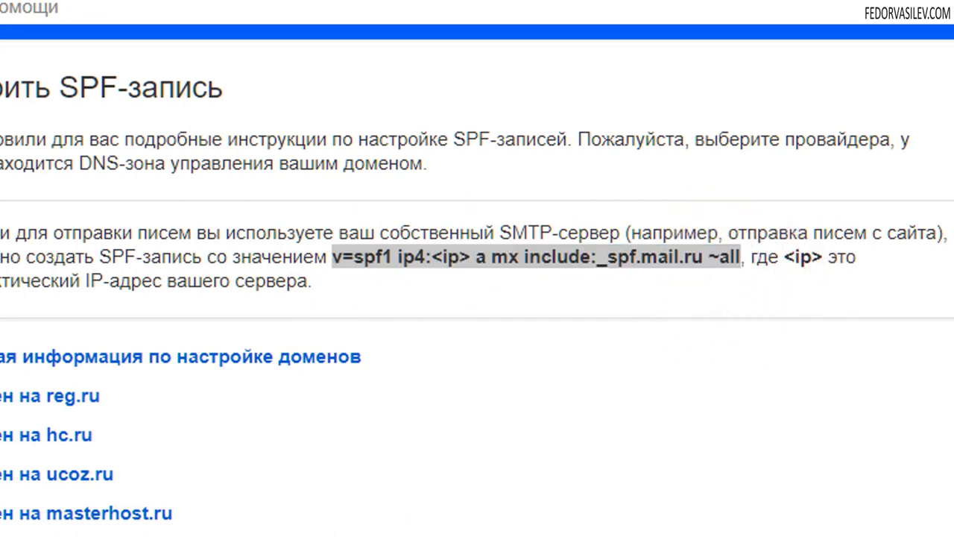
{"action": "left_click", "coordinate": [102, 355]}
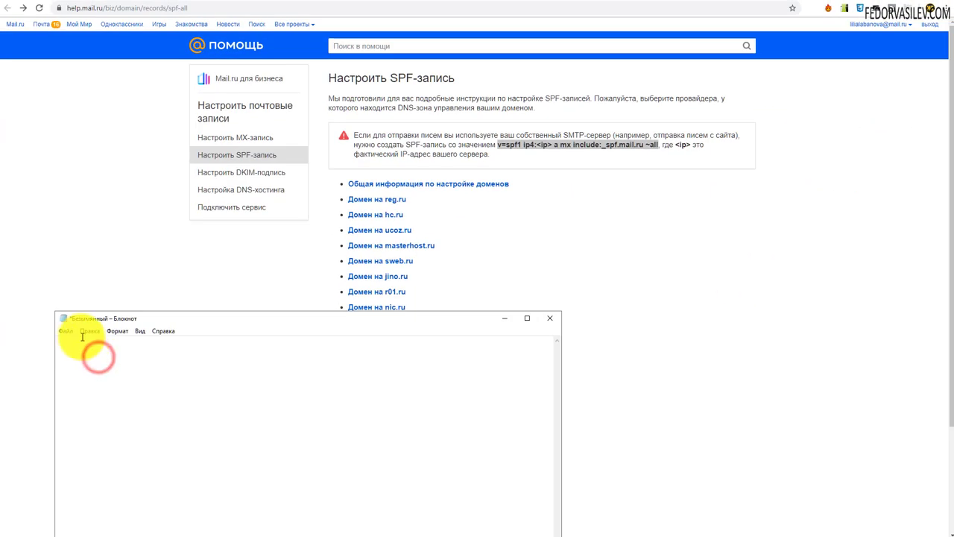
- Paste the SPF value into Notepad and return to the flower93.ru Zone Editor
{"action": "right_click", "coordinate": [66, 341]}
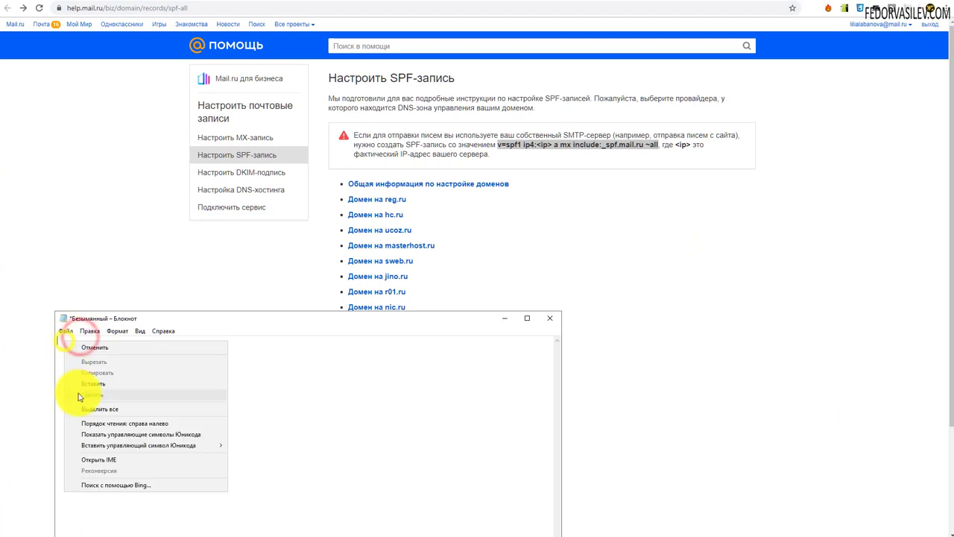
{"action": "left_click", "coordinate": [81, 383]}
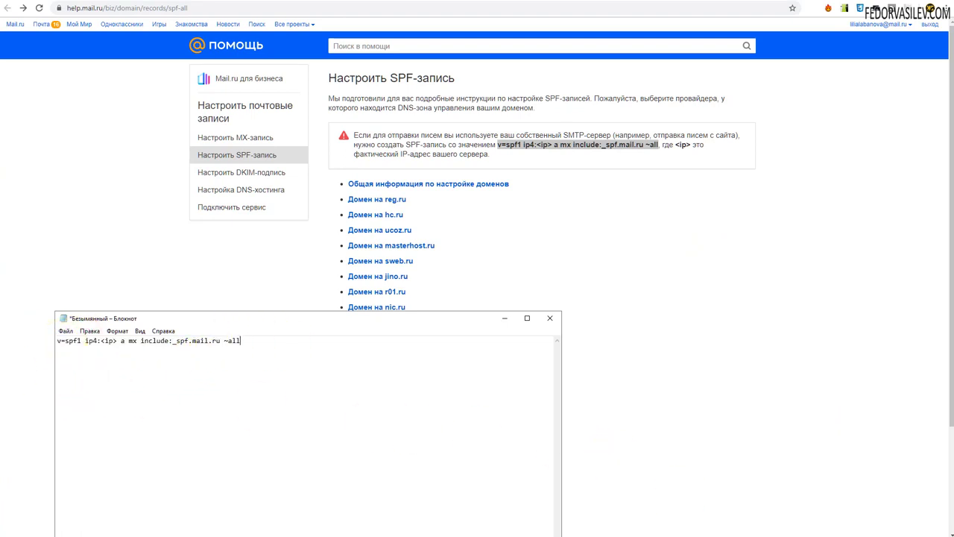
{"action": "left_click", "coordinate": [493, 161]}
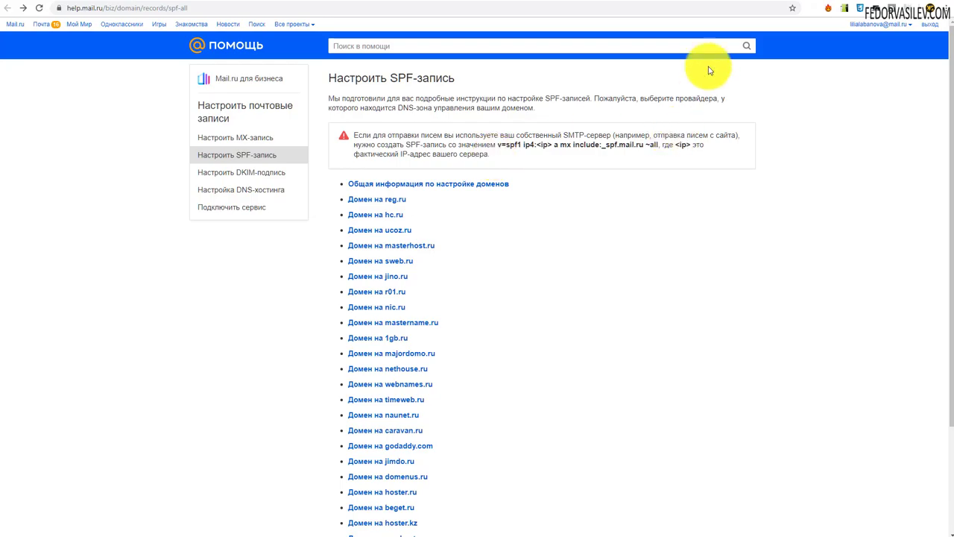
{"action": "left_click", "coordinate": [777, 3]}
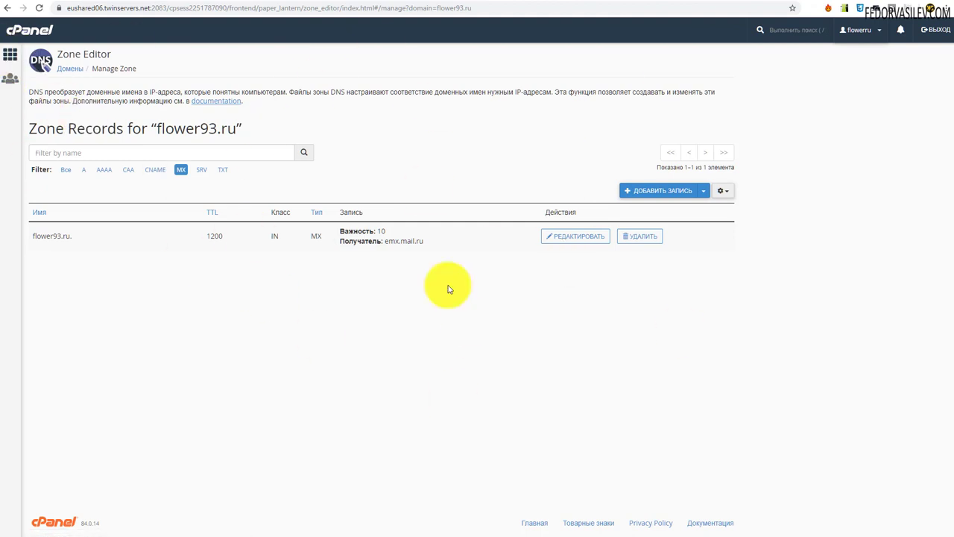
- Copy the shared IP address 31.131.21.126 from the cPanel home page
{"action": "right_click", "coordinate": [11, 57]}
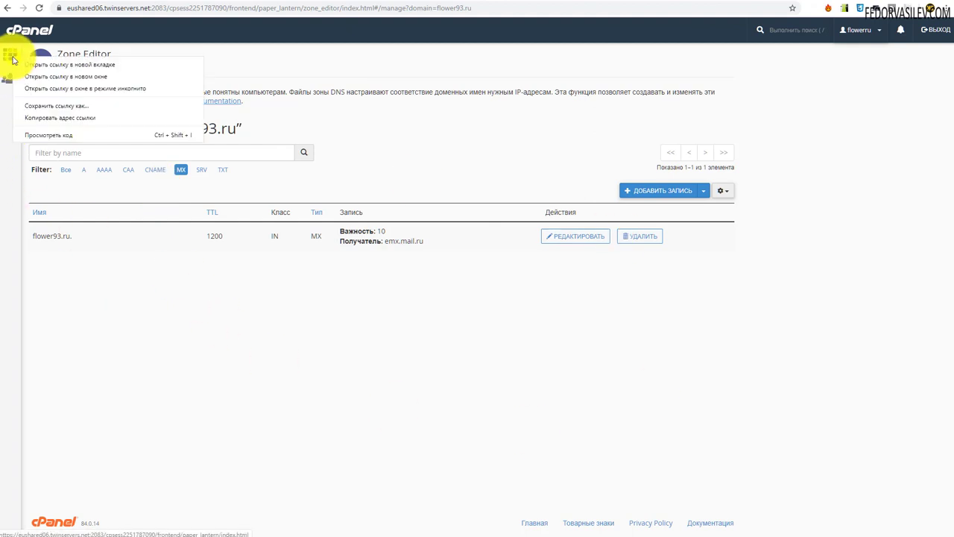
{"action": "left_click", "coordinate": [796, 2]}
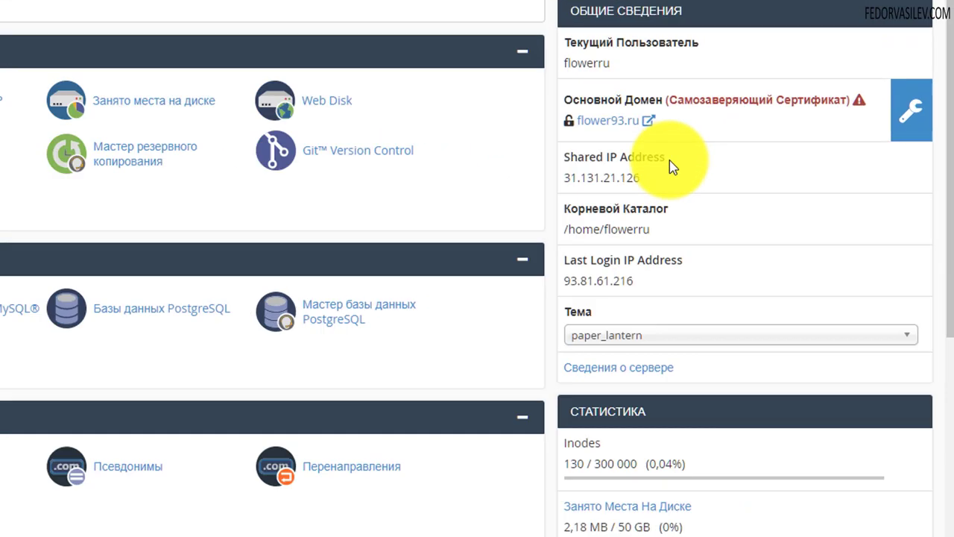
{"action": "left_click_drag", "start_coordinate": [782, 145], "coordinate": [746, 148]}
{"action": "left_click_drag", "start_coordinate": [466, 173], "coordinate": [390, 174]}
{"action": "left_click", "coordinate": [547, 196]}
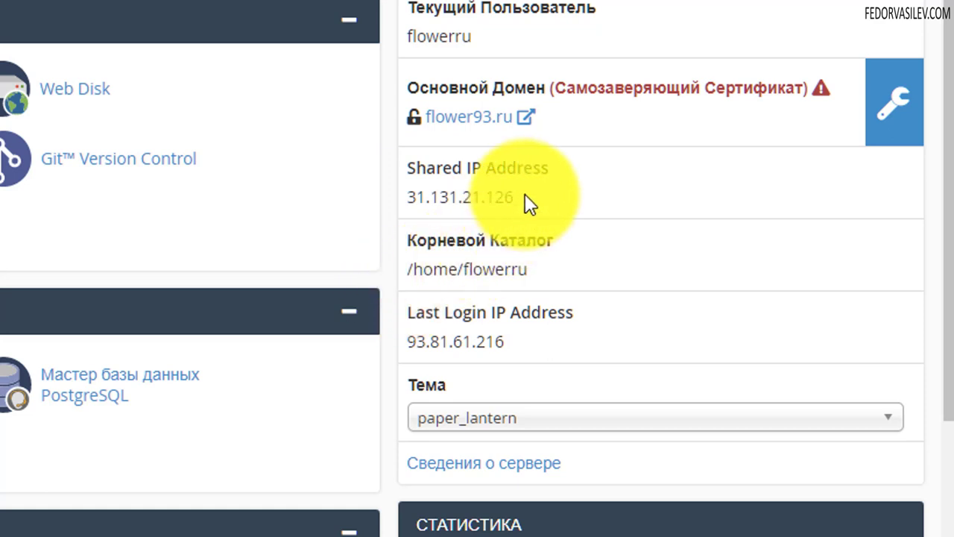
{"action": "left_click_drag", "start_coordinate": [524, 194], "coordinate": [408, 197]}
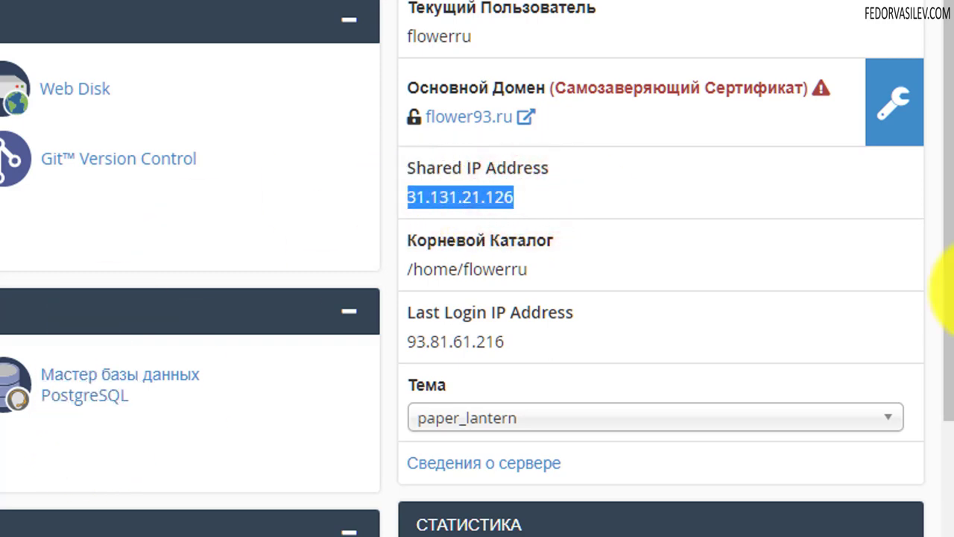
{"action": "right_click", "coordinate": [462, 198]}
{"action": "left_click", "coordinate": [481, 214]}
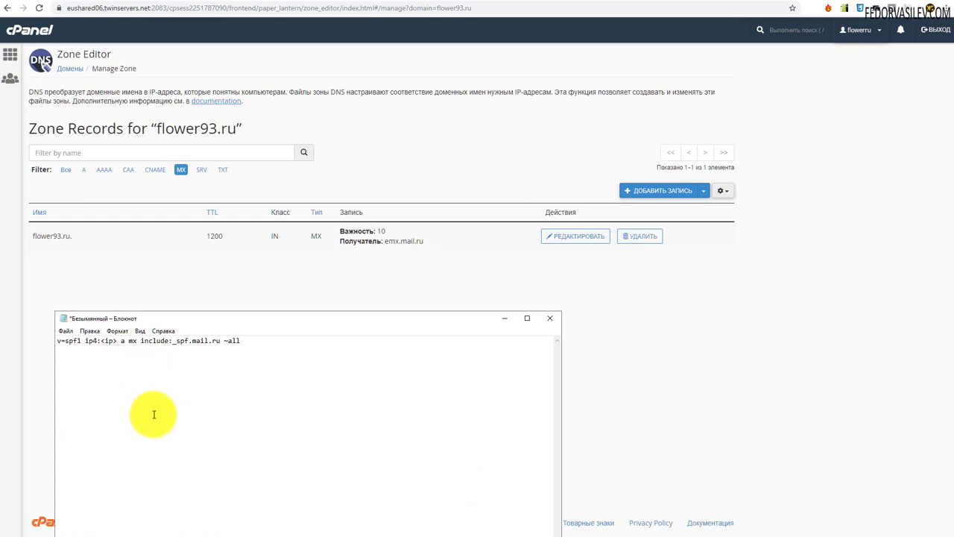
- Replace <ip> in the Notepad SPF line with 31.131.21.126
{"action": "double_click", "coordinate": [111, 342]}
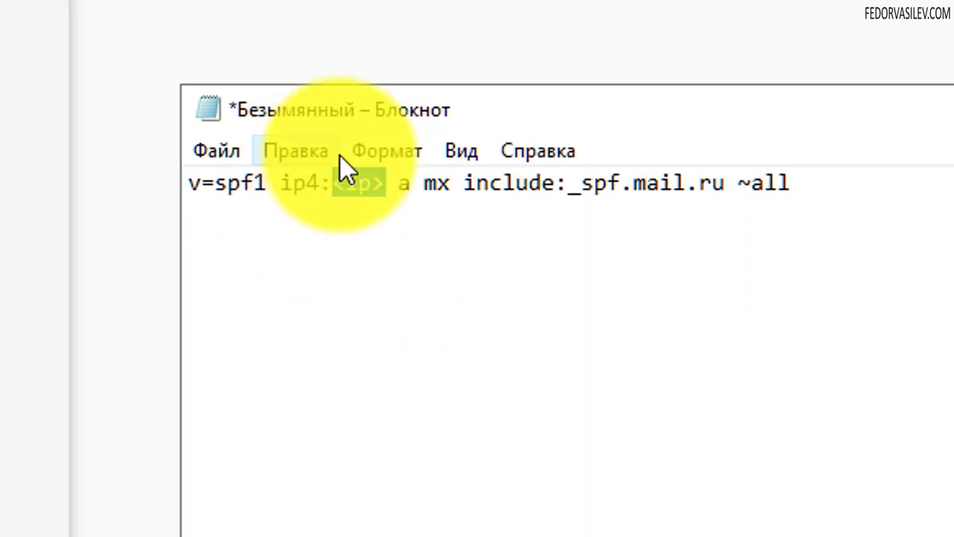
{"action": "key", "text": "Delete"}
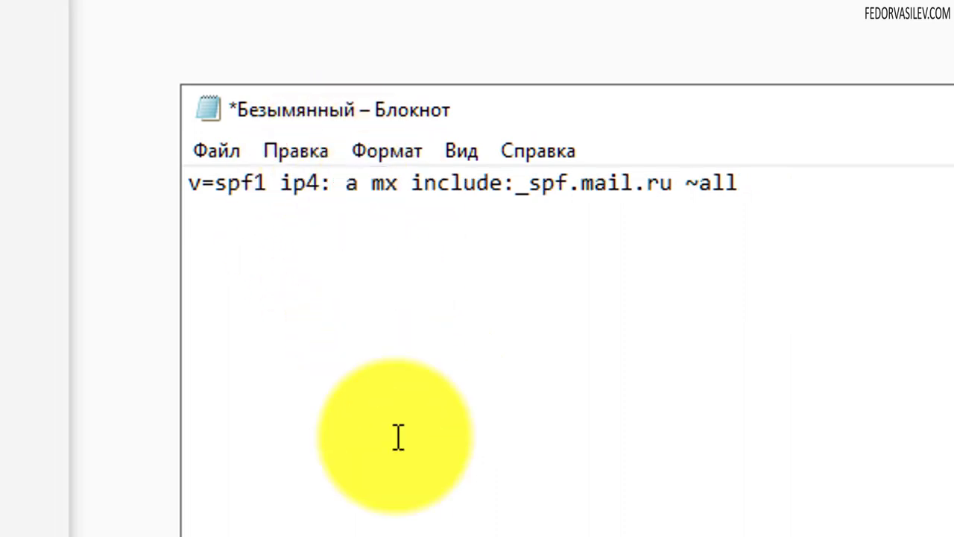
{"action": "key", "text": "ctrl+v"}
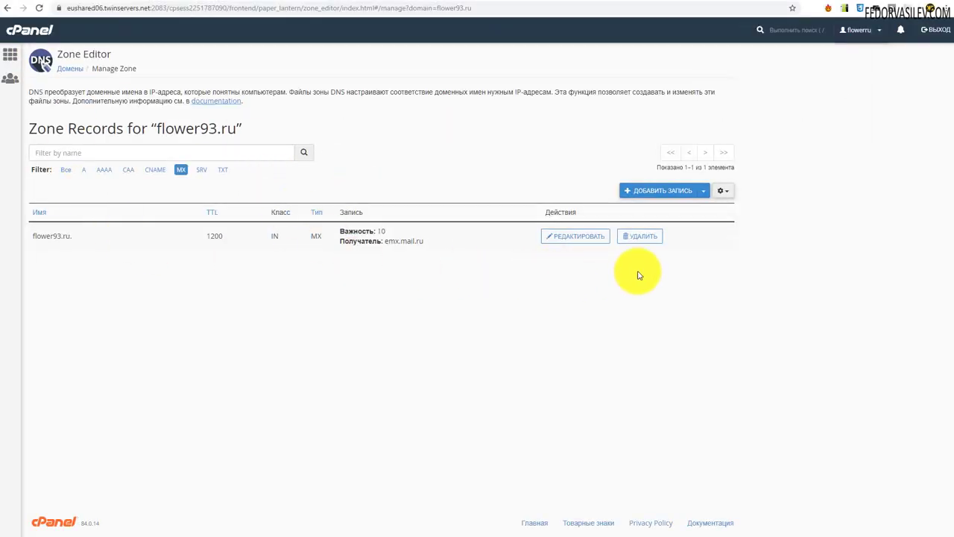
- Add a TXT record named flower93.ru. with value v=spf1 ip4:31.131.21.126 a mx include:_spf.mail.ru ~all
{"action": "left_click", "coordinate": [662, 191]}
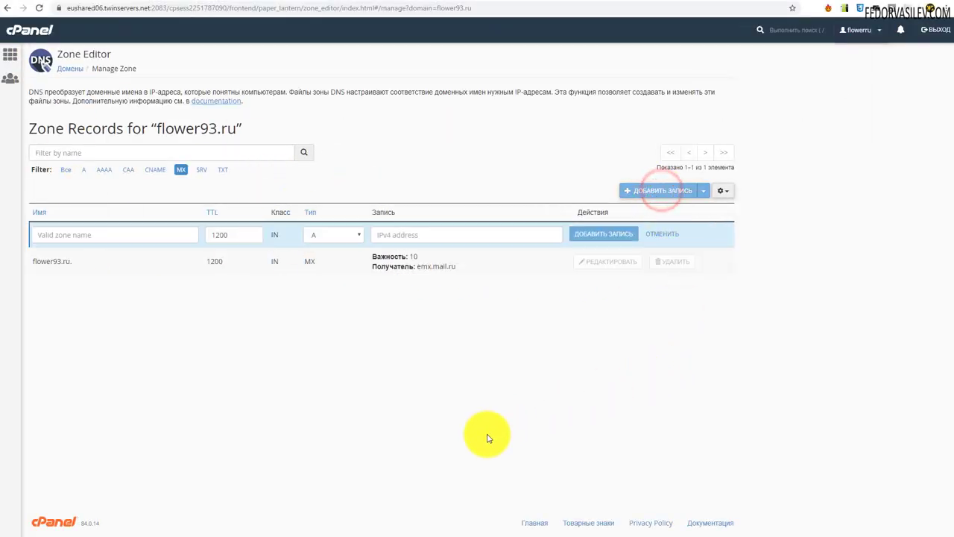
{"action": "left_click", "coordinate": [345, 233]}
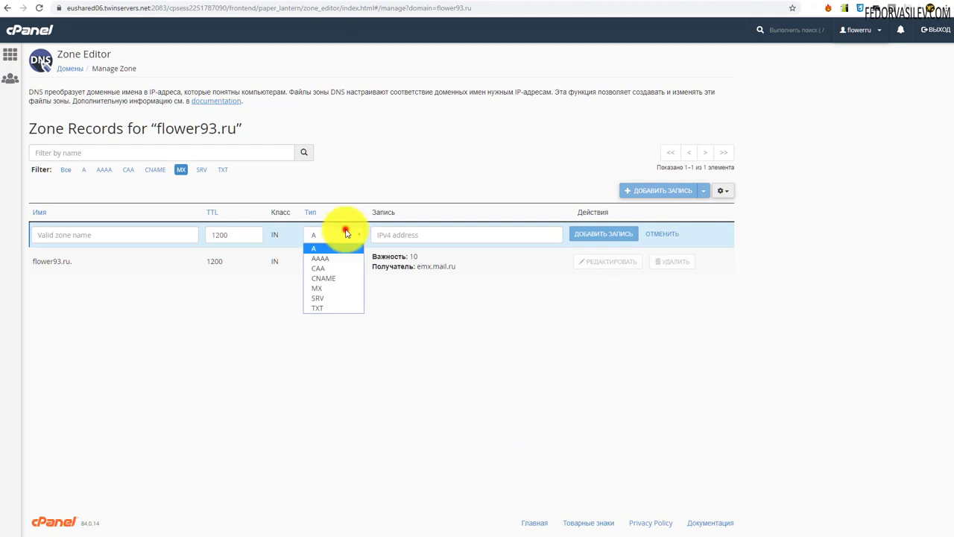
{"action": "left_click", "coordinate": [341, 308]}
{"action": "left_click", "coordinate": [364, 536]}
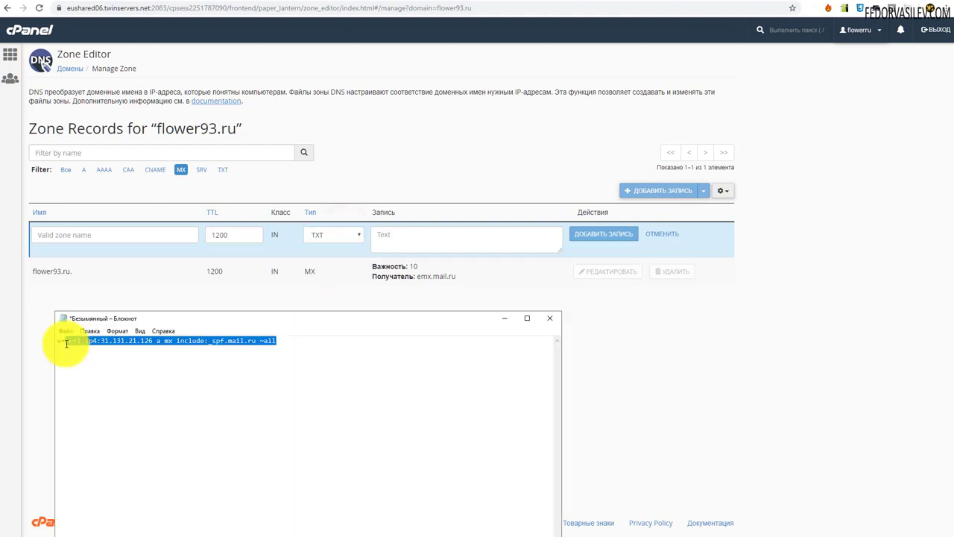
{"action": "right_click", "coordinate": [75, 340]}
{"action": "left_click", "coordinate": [94, 371]}
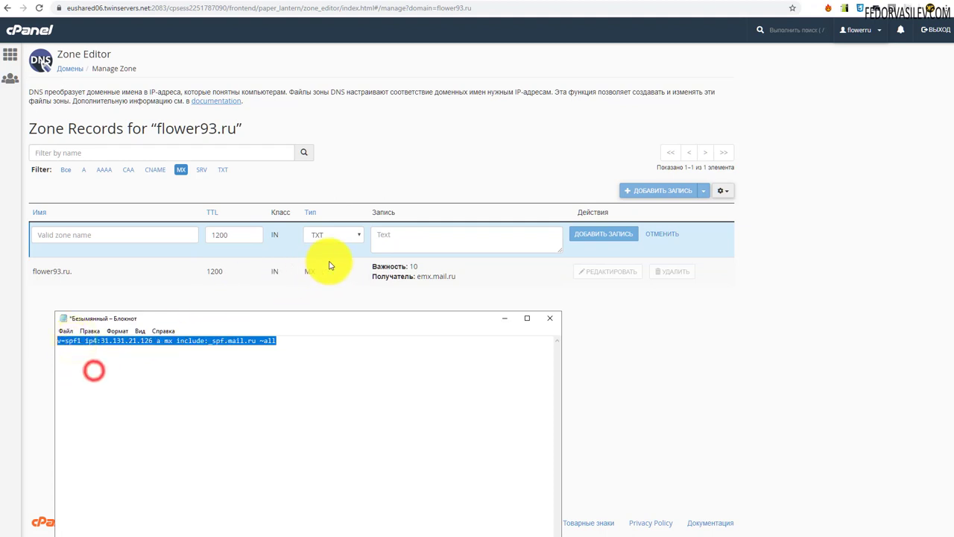
{"action": "right_click", "coordinate": [382, 239]}
{"action": "left_click", "coordinate": [405, 319]}
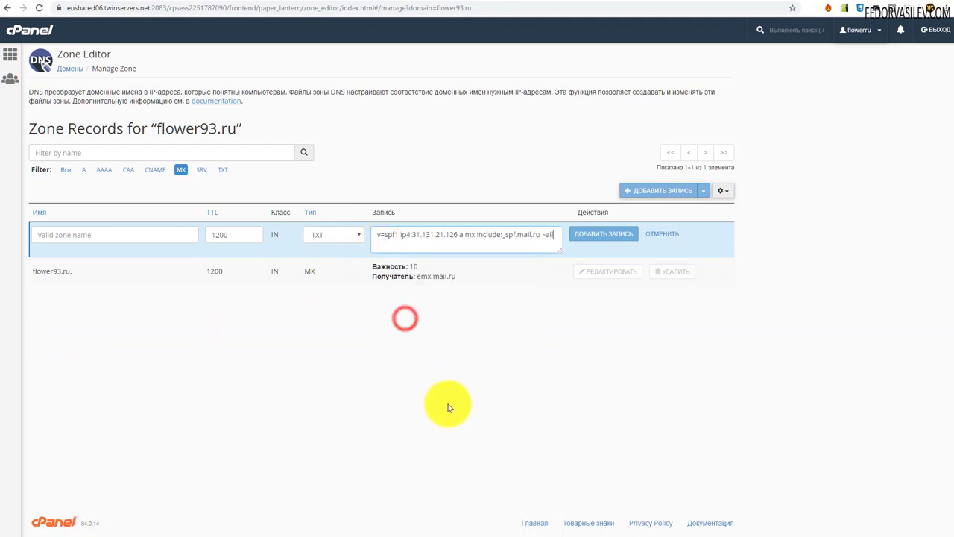
{"action": "right_click", "coordinate": [58, 237]}
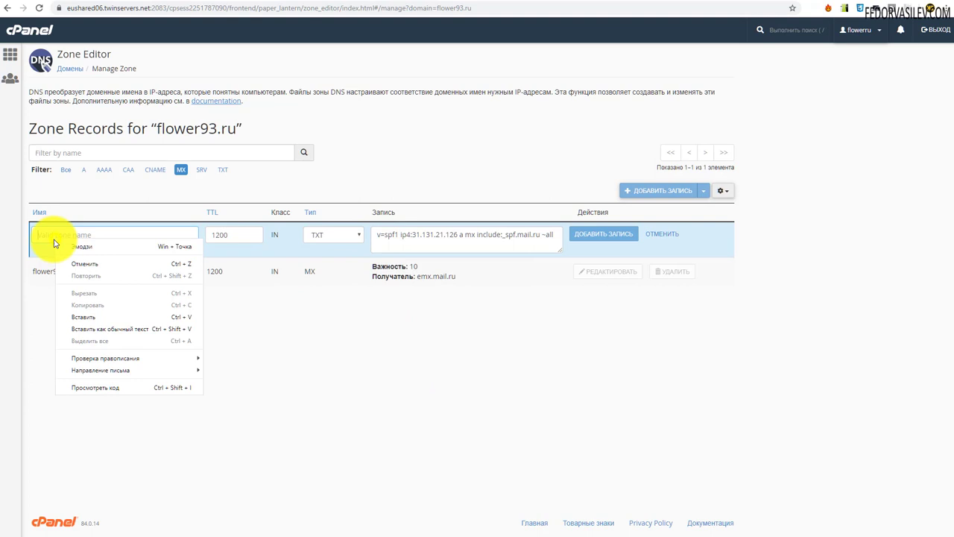
{"action": "left_click", "coordinate": [76, 313]}
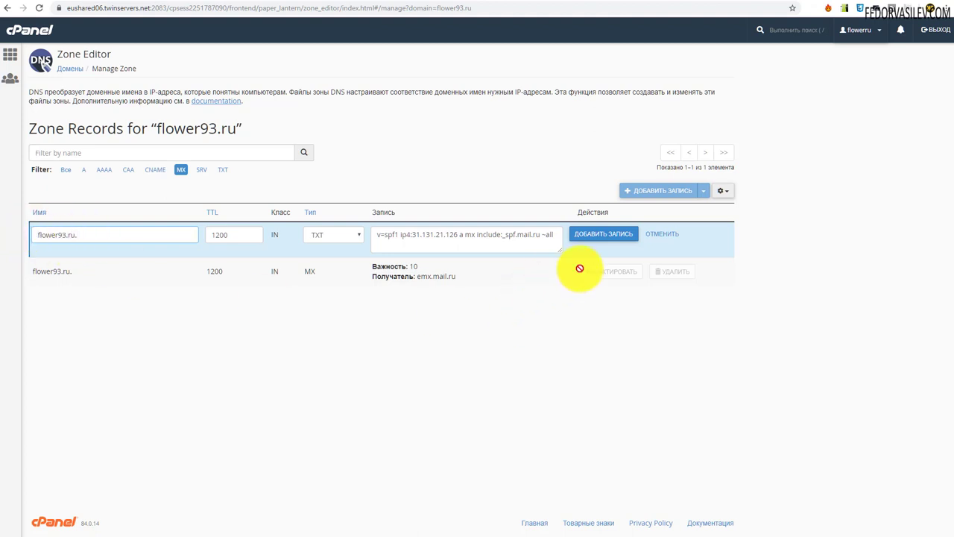
{"action": "left_click", "coordinate": [592, 234]}
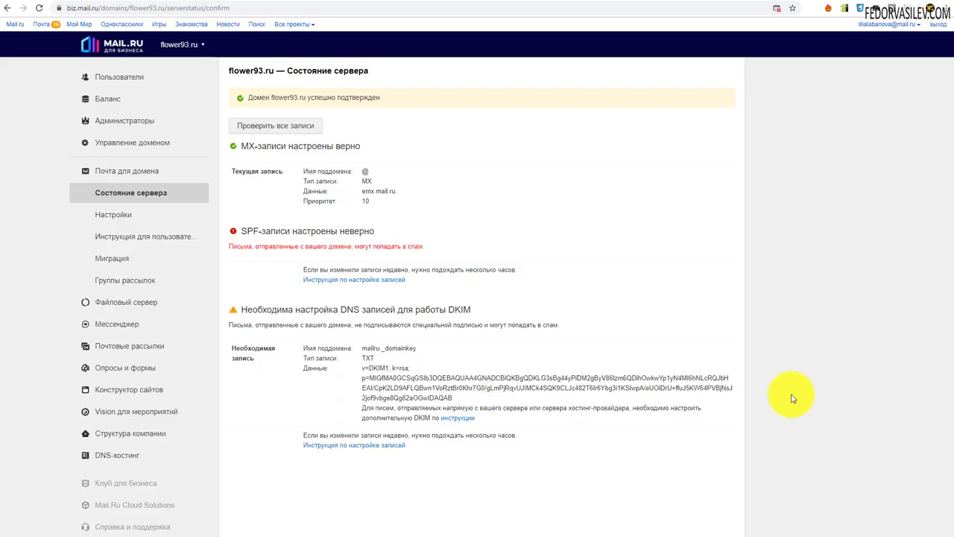
- Recheck records in Mail.ru so SPF passes, then copy the full DKIM Данные value
{"action": "left_click", "coordinate": [268, 126]}
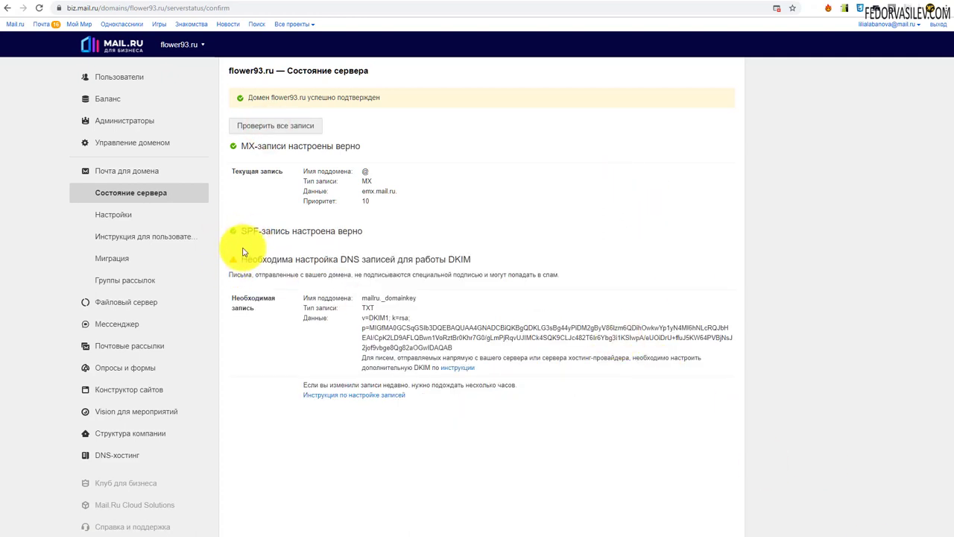
{"action": "left_click", "coordinate": [365, 234]}
{"action": "left_click_drag", "start_coordinate": [453, 347], "coordinate": [362, 319]}
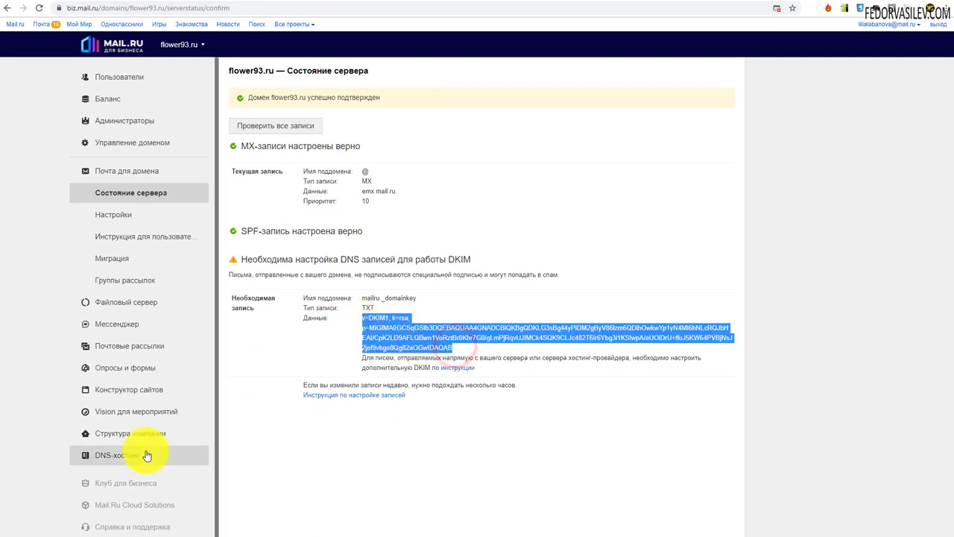
{"action": "left_click", "coordinate": [357, 340]}
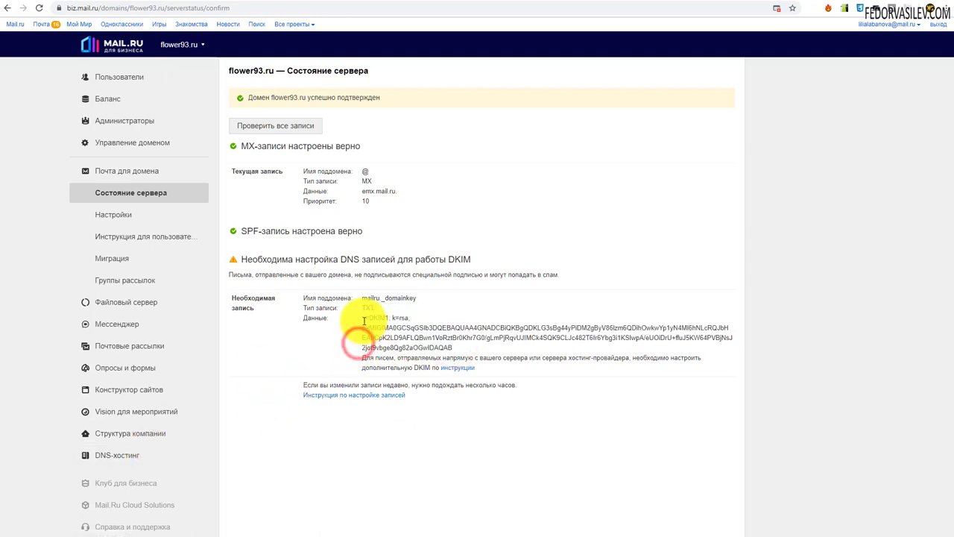
{"action": "left_click_drag", "start_coordinate": [362, 317], "coordinate": [447, 345]}
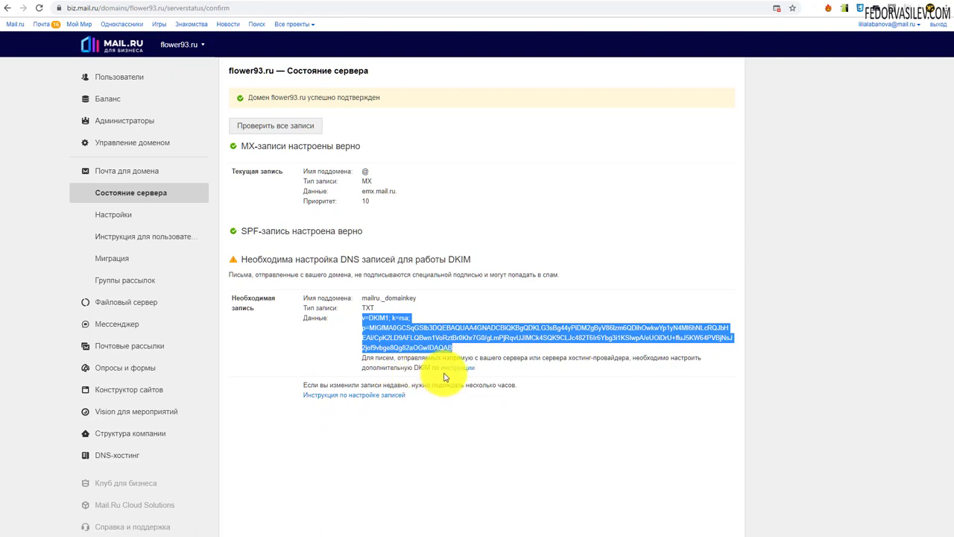
{"action": "left_click", "coordinate": [372, 335]}
{"action": "left_click_drag", "start_coordinate": [452, 347], "coordinate": [365, 325]}
{"action": "right_click", "coordinate": [364, 321]}
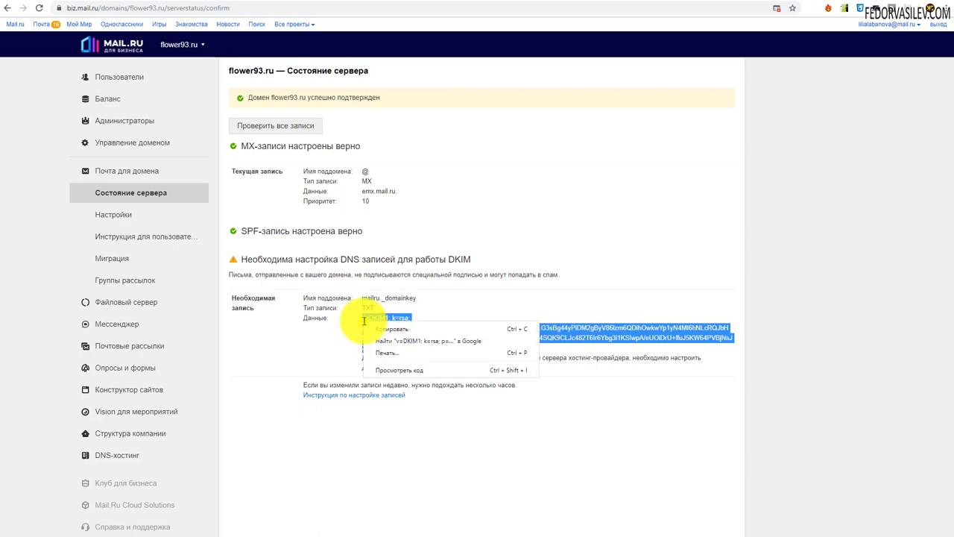
{"action": "left_click", "coordinate": [383, 328]}
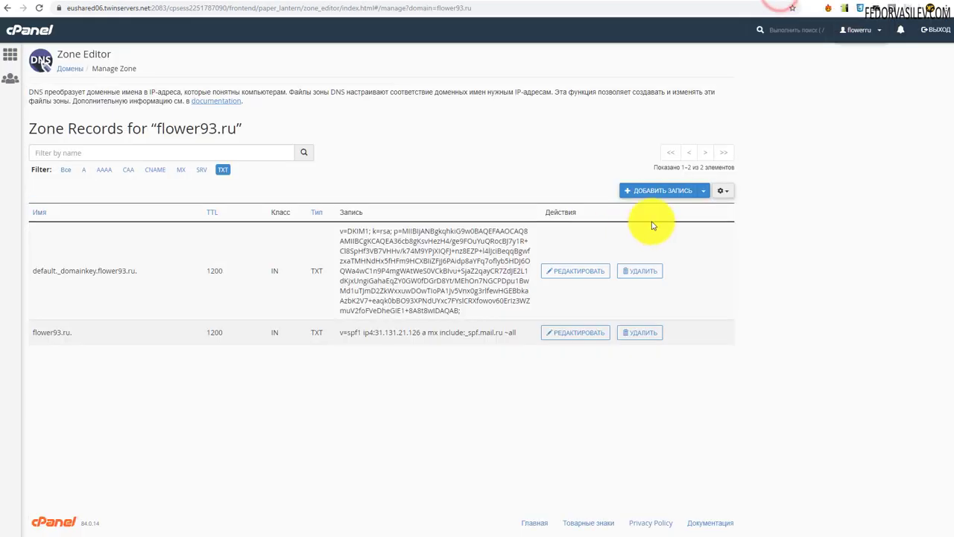
- Start a new TXT record in Zone Editor with the pasted DKIM key as its value
{"action": "left_click", "coordinate": [660, 190]}
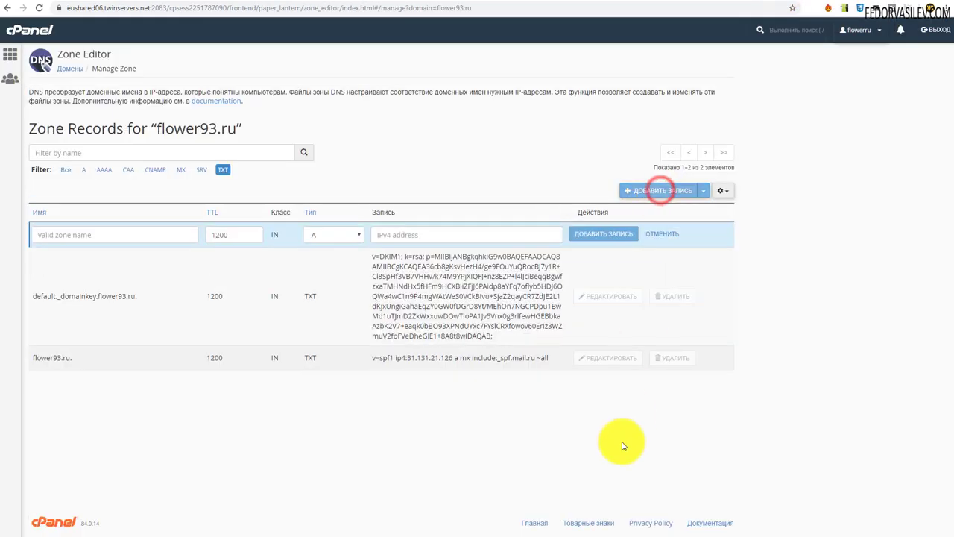
{"action": "left_click", "coordinate": [316, 235]}
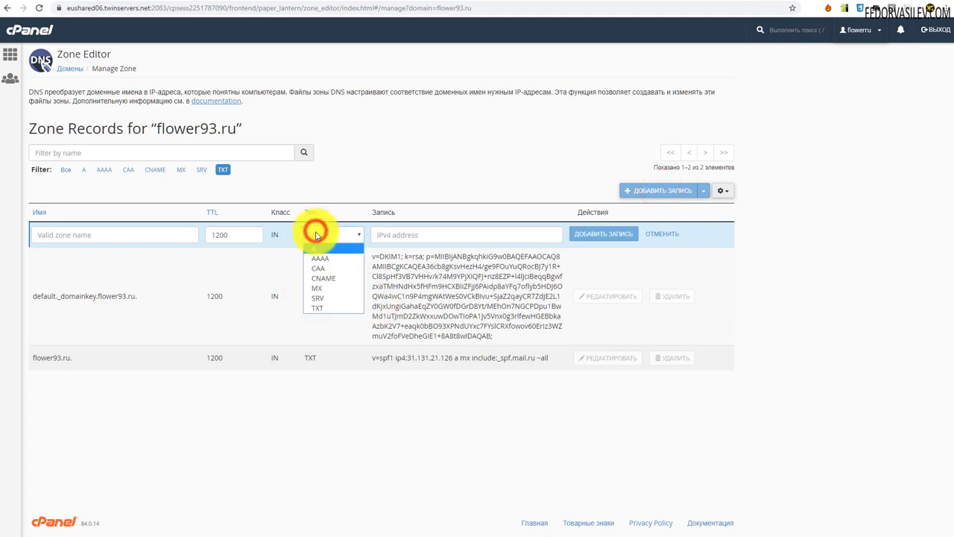
{"action": "left_click", "coordinate": [322, 307]}
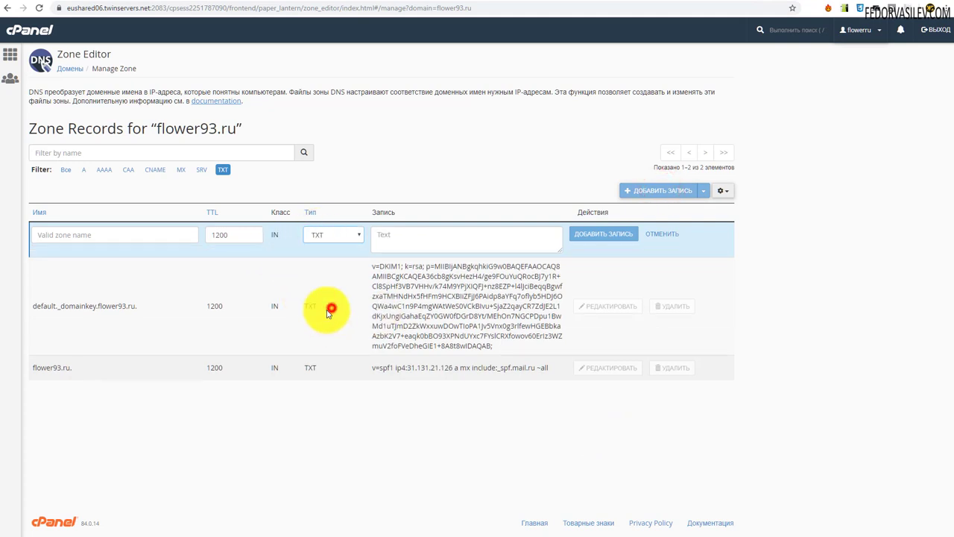
{"action": "right_click", "coordinate": [388, 237]}
{"action": "left_click", "coordinate": [401, 319]}
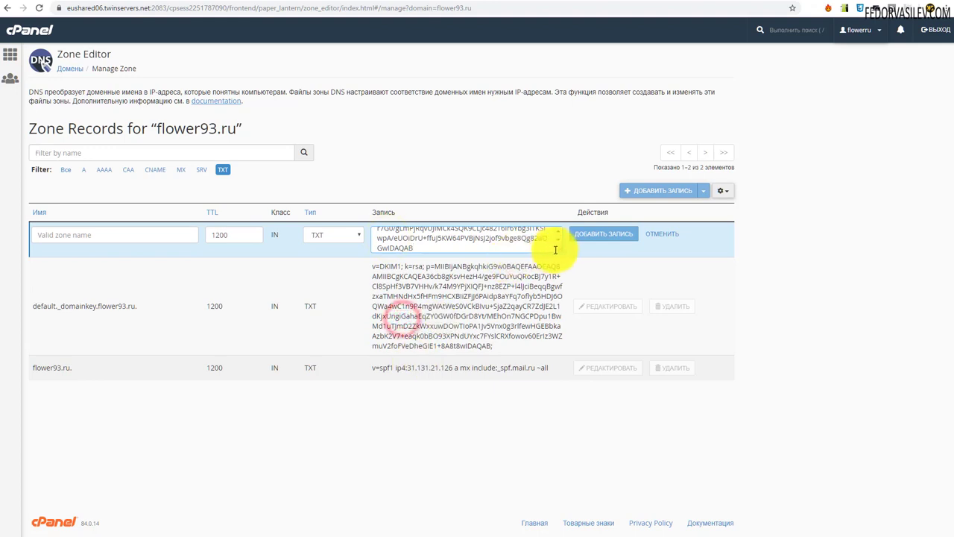
{"action": "left_click_drag", "start_coordinate": [557, 250], "coordinate": [586, 339]}
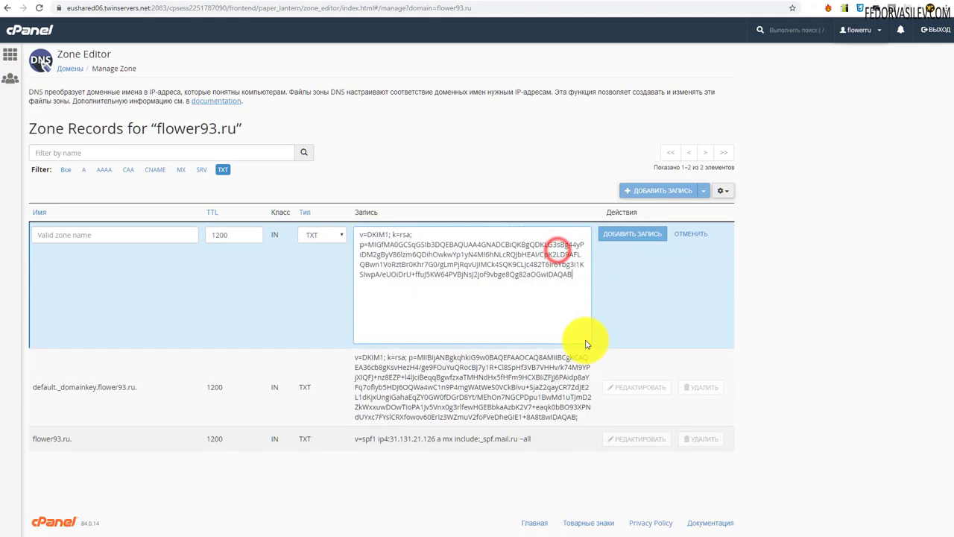
{"action": "left_click", "coordinate": [394, 281]}
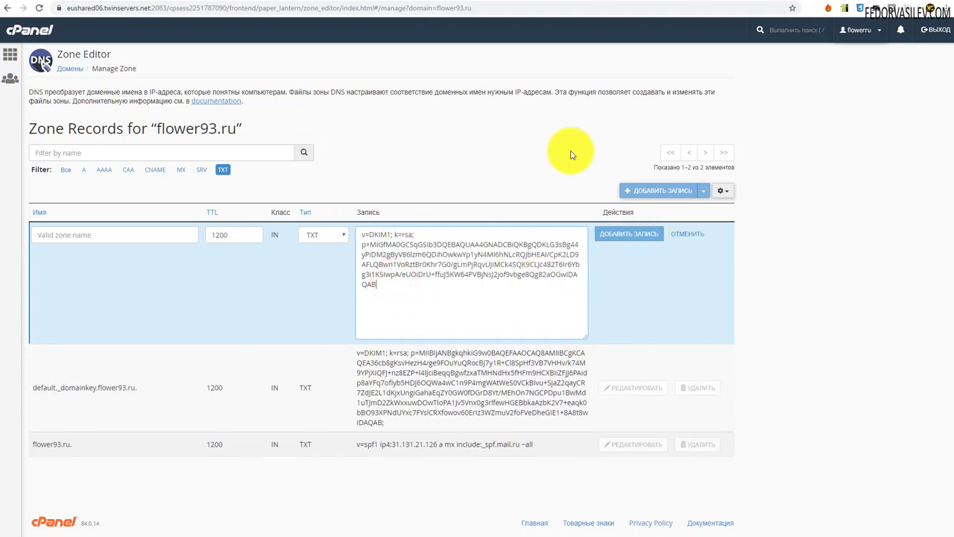
- Copy mailru._domainkey from Mail.ru and paste it as the record name
{"action": "left_click", "coordinate": [818, 3]}
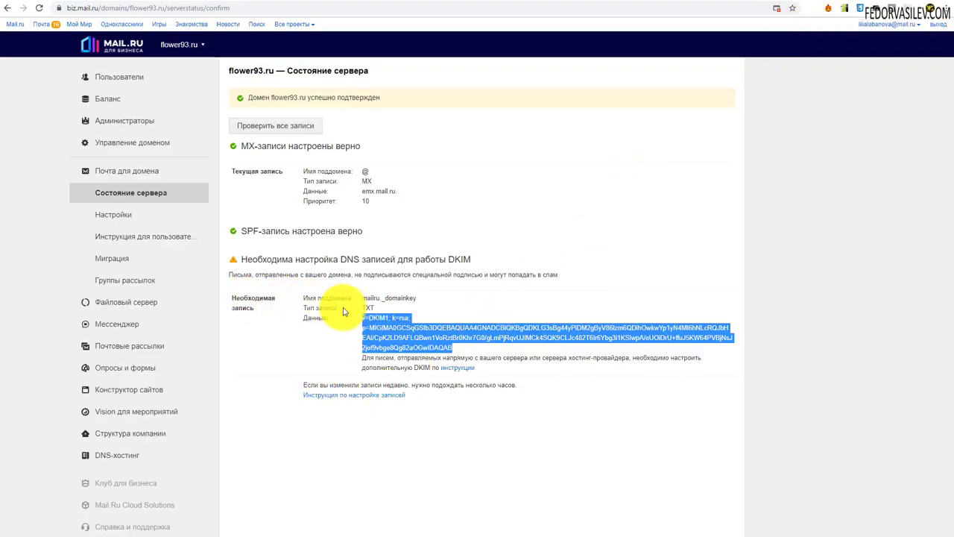
{"action": "left_click_drag", "start_coordinate": [416, 297], "coordinate": [365, 300]}
{"action": "right_click", "coordinate": [368, 299]}
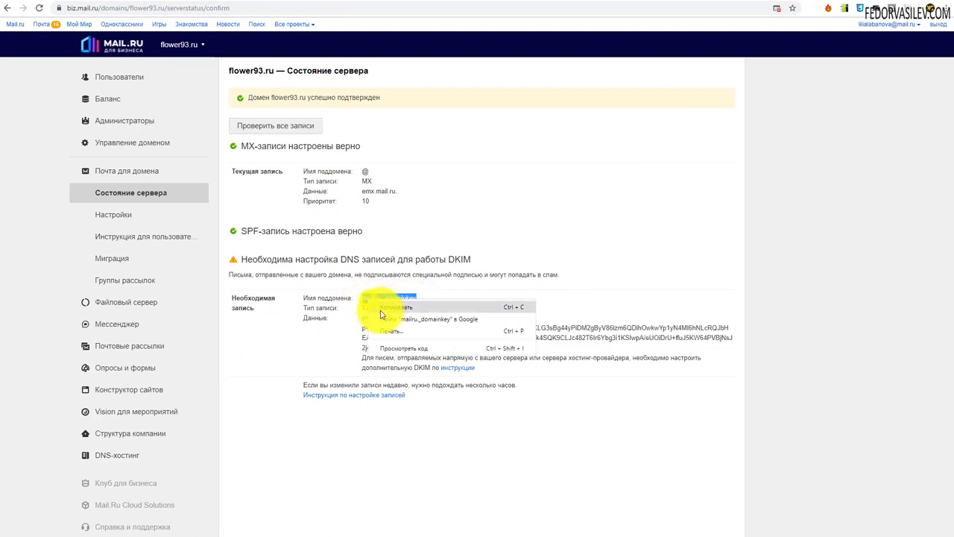
{"action": "left_click", "coordinate": [386, 307]}
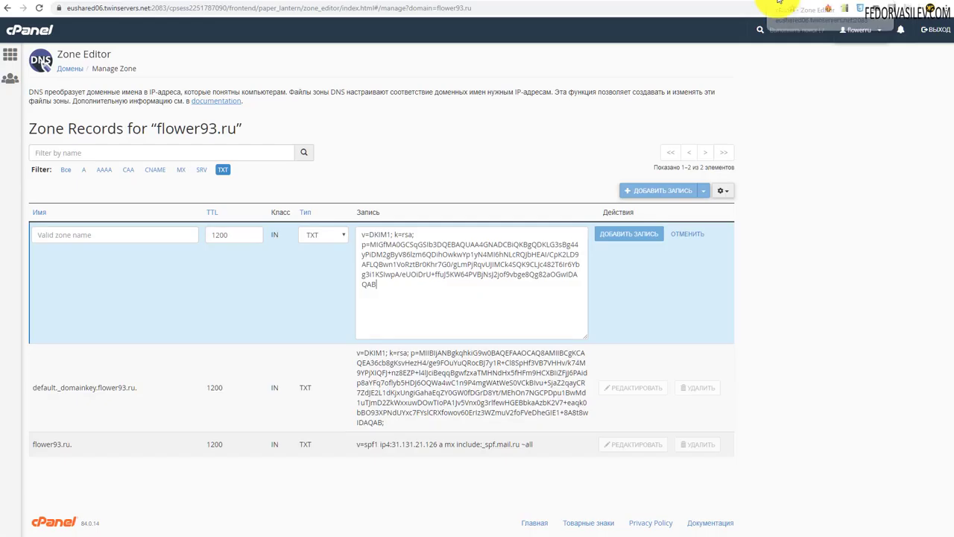
{"action": "left_click", "coordinate": [778, 2]}
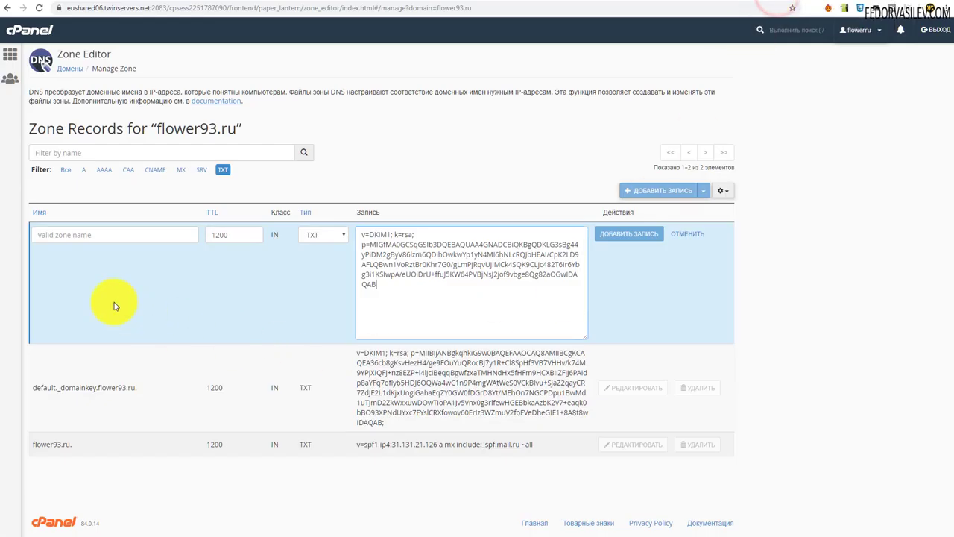
{"action": "right_click", "coordinate": [49, 235]}
{"action": "left_click", "coordinate": [65, 310]}
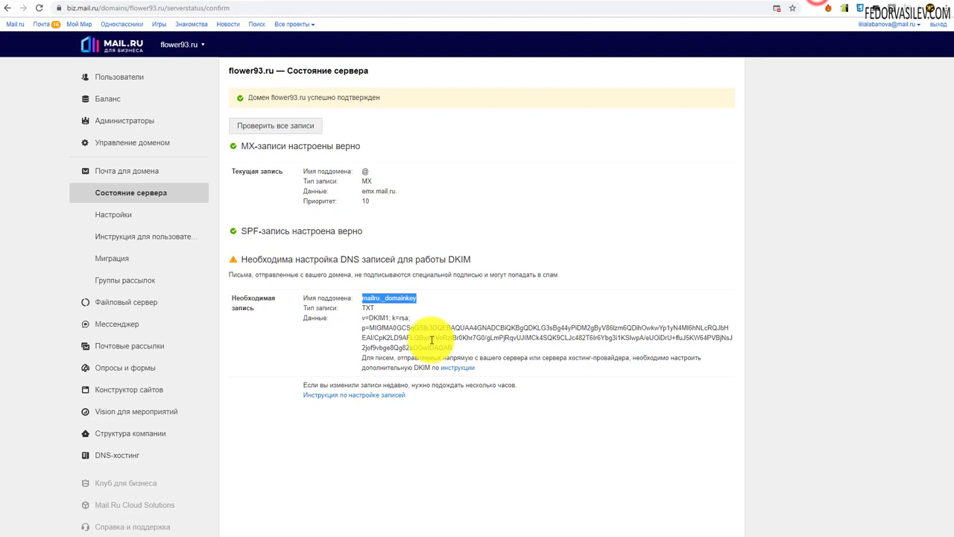
- Verify the mailru._domainkey name against Mail.ru and save the DKIM TXT record
{"action": "left_click", "coordinate": [411, 315]}
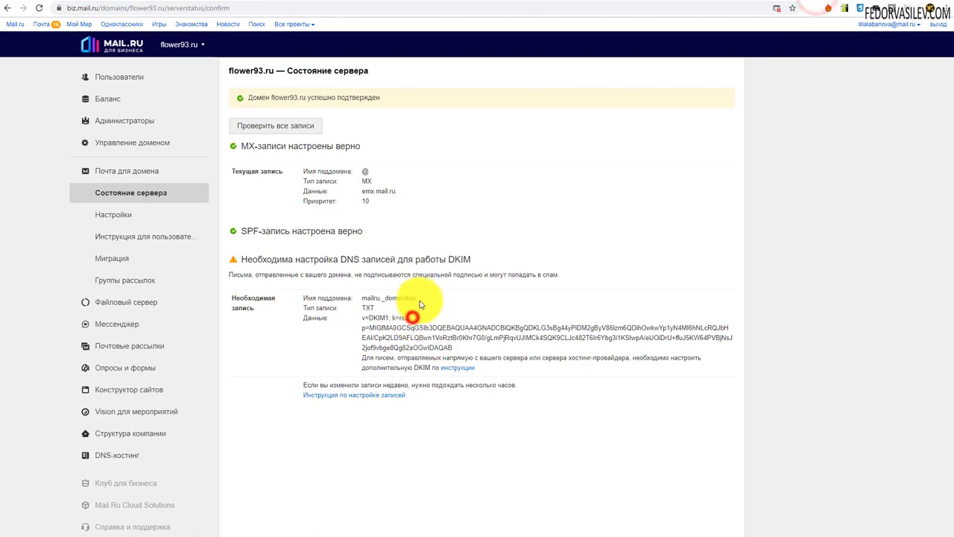
{"action": "left_click_drag", "start_coordinate": [419, 298], "coordinate": [362, 299]}
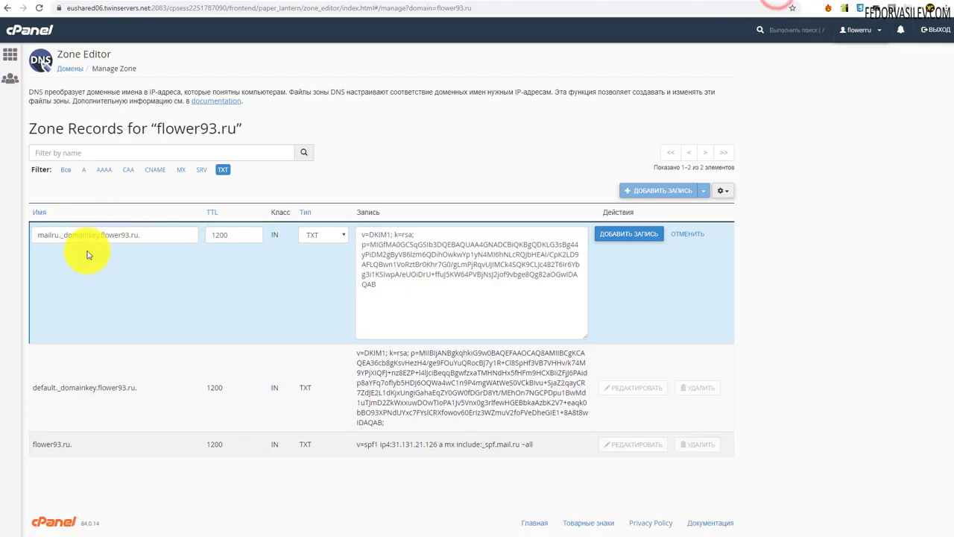
{"action": "left_click", "coordinate": [97, 412]}
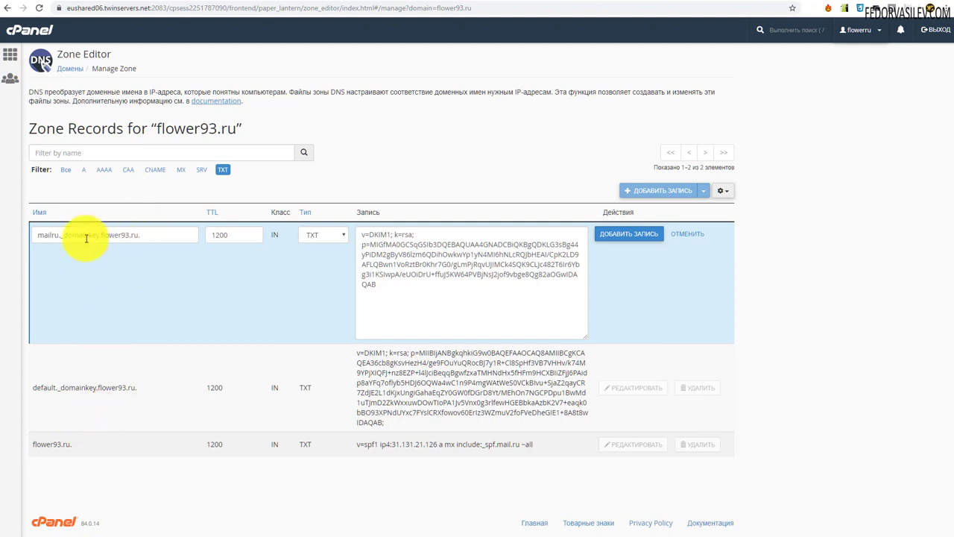
{"action": "left_click", "coordinate": [629, 235]}
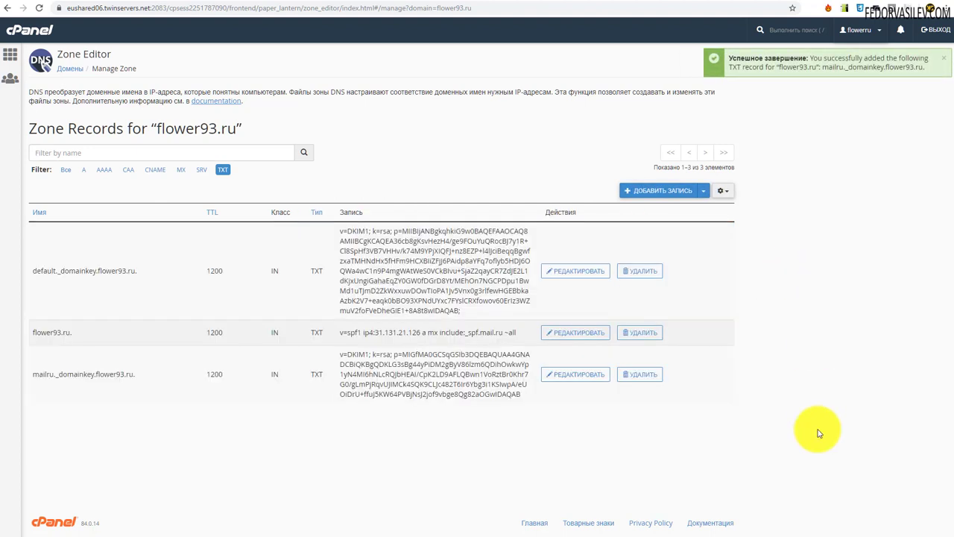
- Recheck all flower93.ru records and reload until DKIM signing shows enabled alongside MX and SPF
{"action": "key", "text": "ctrl+Tab"}
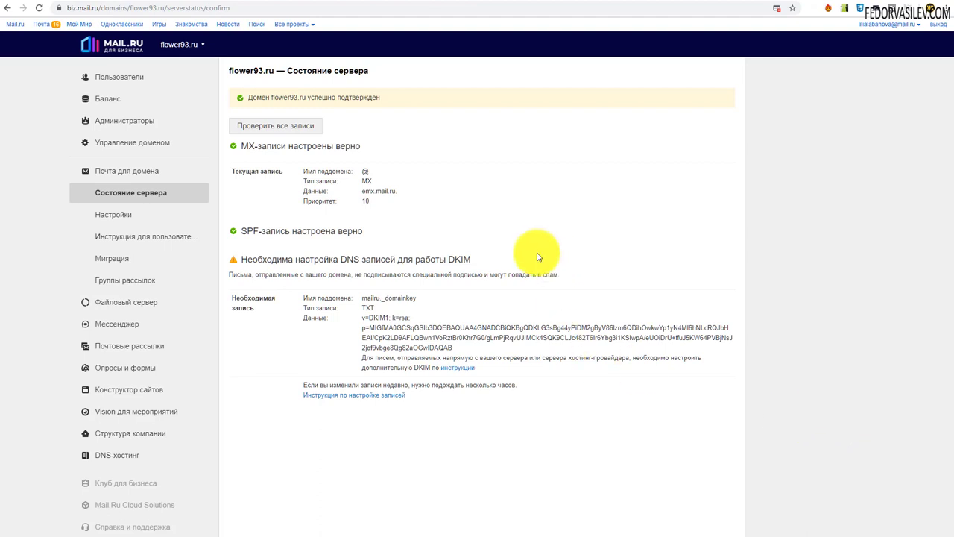
{"action": "left_click", "coordinate": [295, 128]}
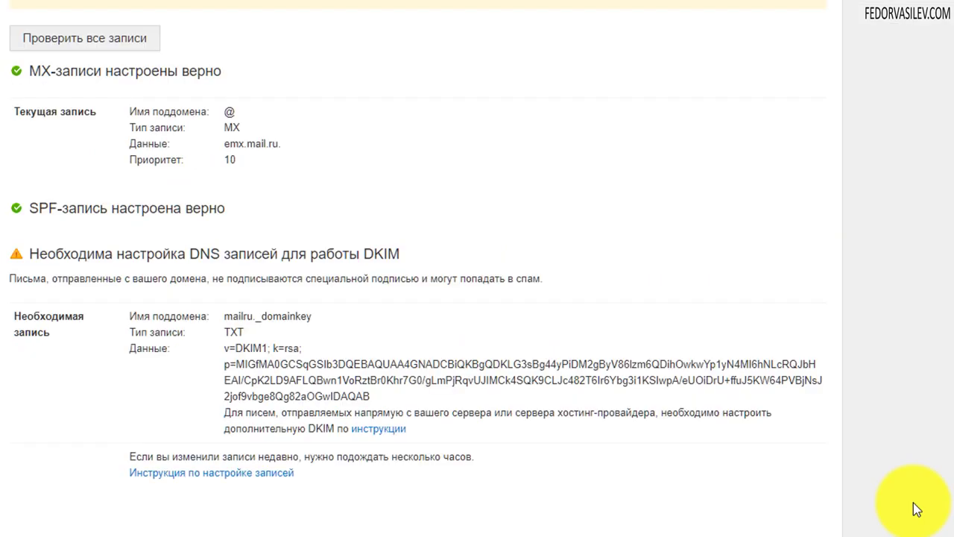
{"action": "left_click", "coordinate": [39, 8]}
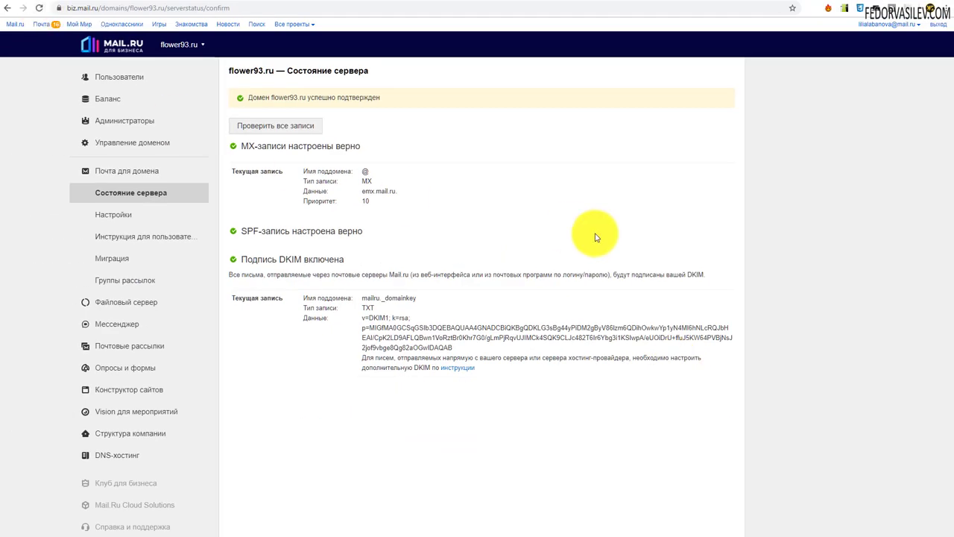
{"action": "left_click", "coordinate": [260, 258]}
{"action": "left_click", "coordinate": [424, 237]}
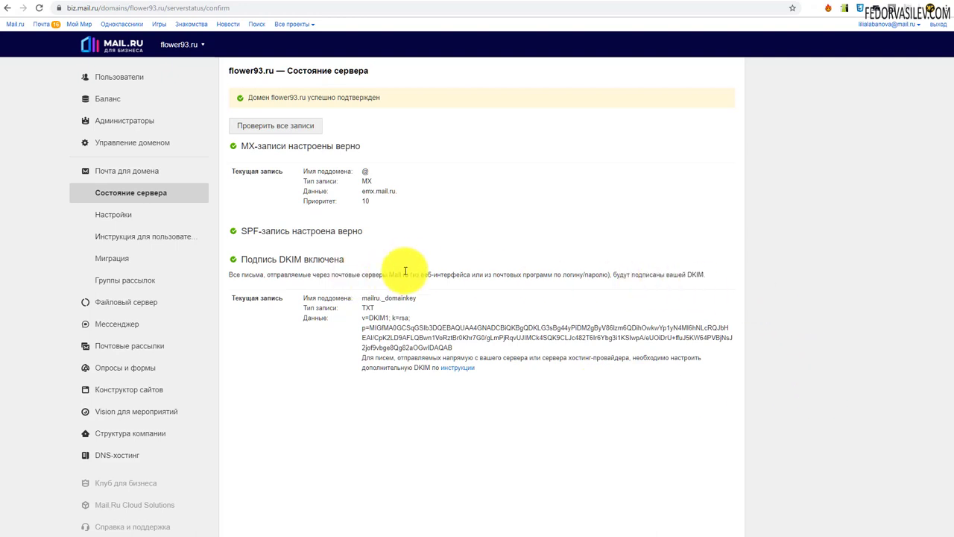
{"action": "right_click", "coordinate": [128, 77]}
- Go to the domain's user list and start creating a new mailbox user
{"action": "left_click", "coordinate": [469, 204]}
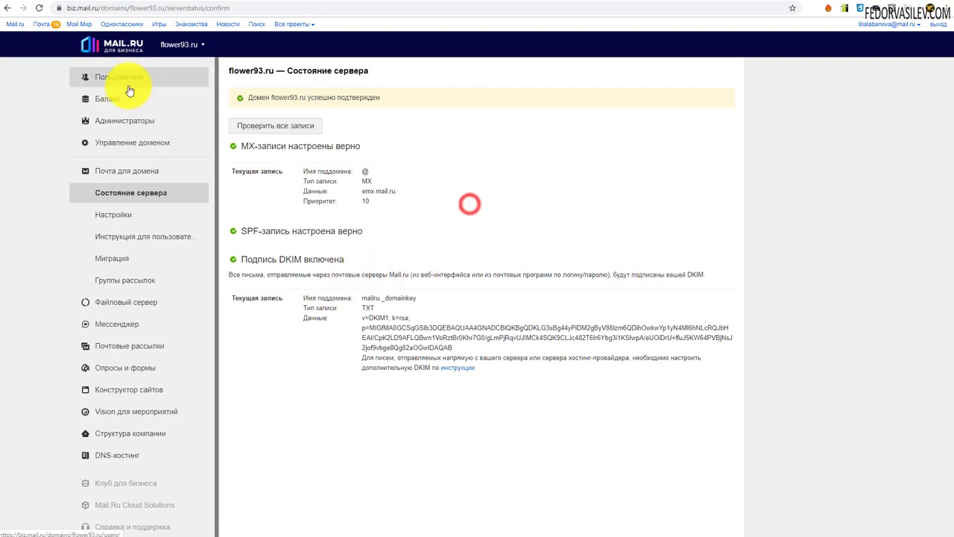
{"action": "left_click", "coordinate": [124, 79]}
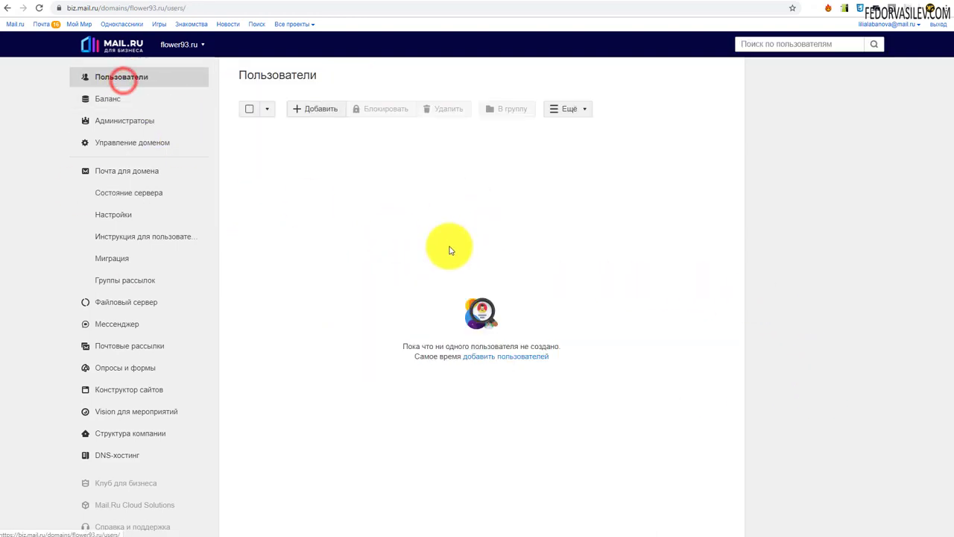
{"action": "left_click", "coordinate": [319, 110]}
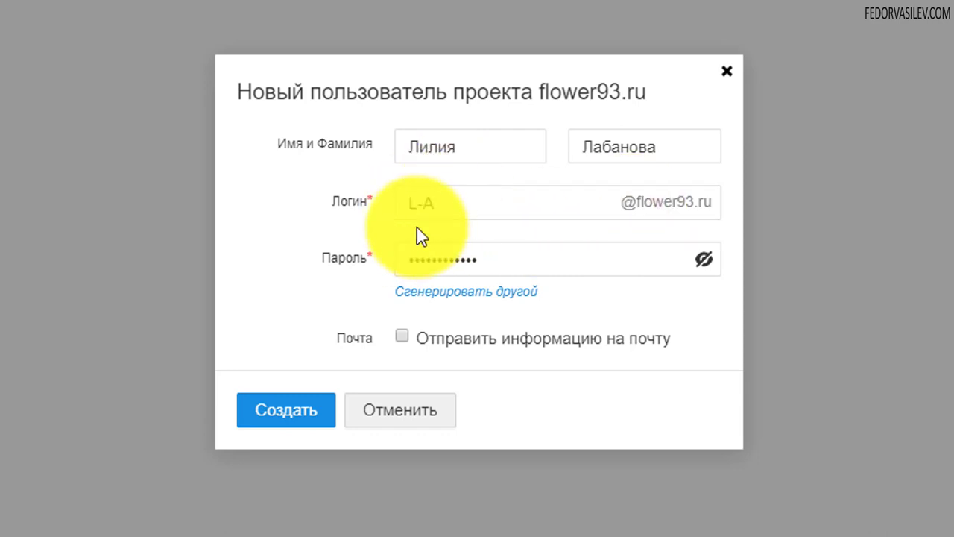
{"action": "left_click", "coordinate": [447, 202]}
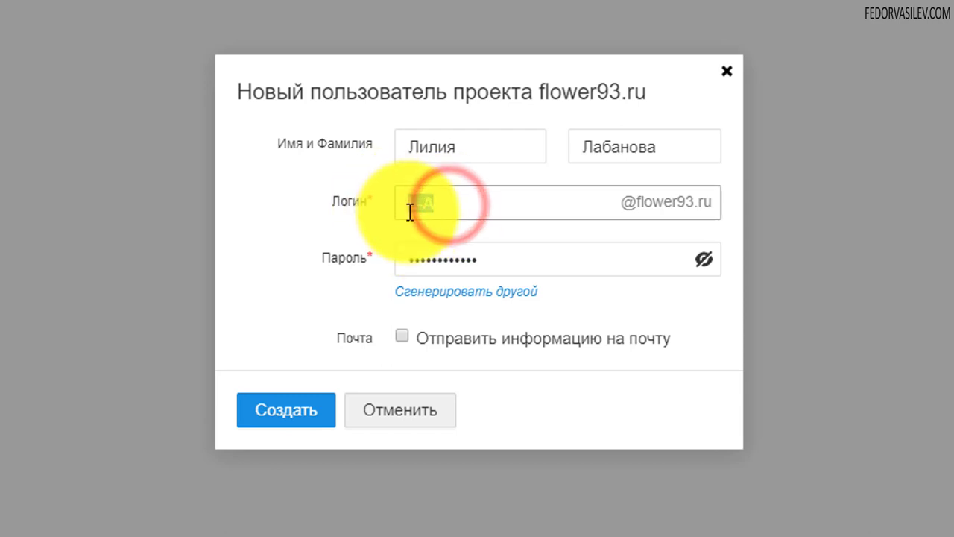
{"action": "left_click", "coordinate": [409, 211]}
{"action": "left_click", "coordinate": [447, 198]}
{"action": "left_click", "coordinate": [432, 202]}
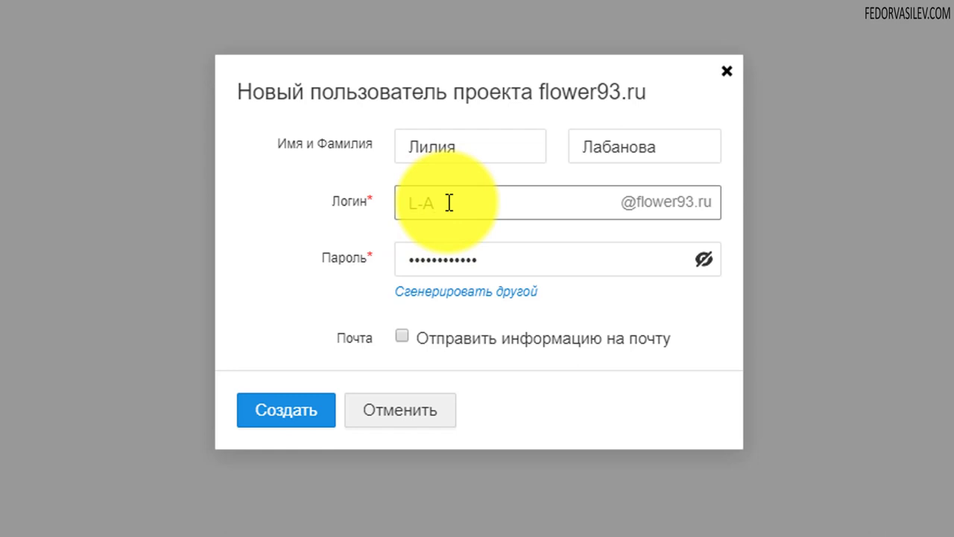
{"action": "left_click", "coordinate": [447, 202]}
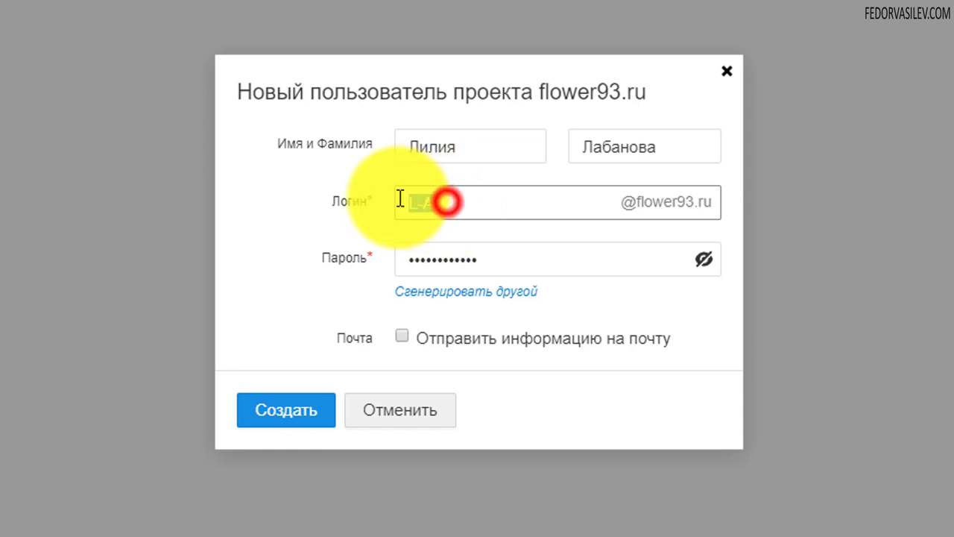
{"action": "left_click", "coordinate": [453, 202]}
{"action": "left_click", "coordinate": [453, 196]}
{"action": "left_click", "coordinate": [454, 197]}
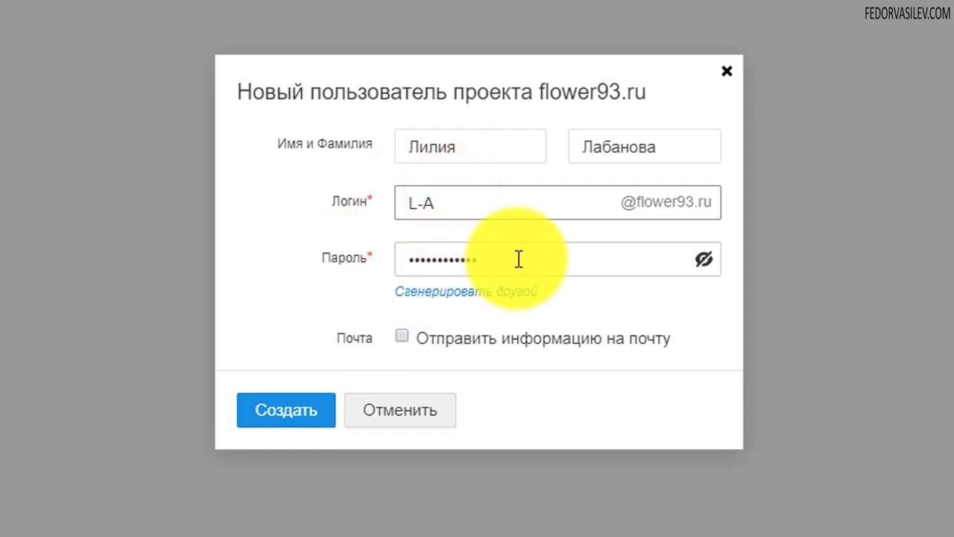
{"action": "left_click", "coordinate": [453, 292]}
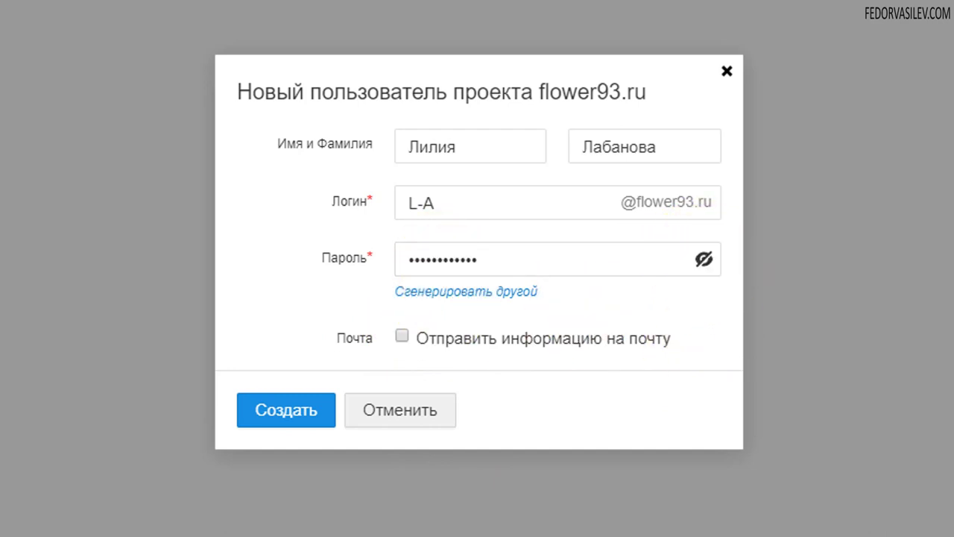
- Create the new user, open its details, and begin adding another mailbox
{"action": "left_click", "coordinate": [288, 411]}
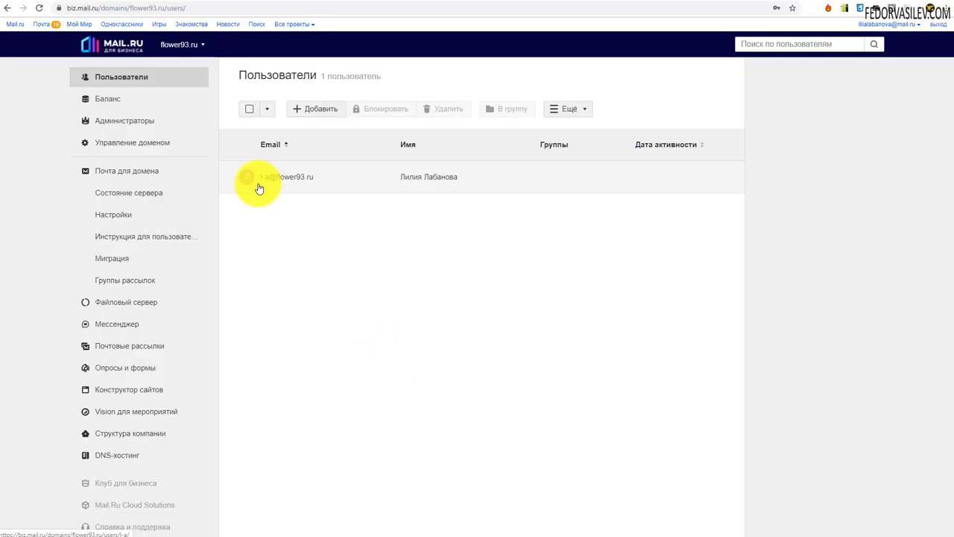
{"action": "left_click", "coordinate": [319, 198]}
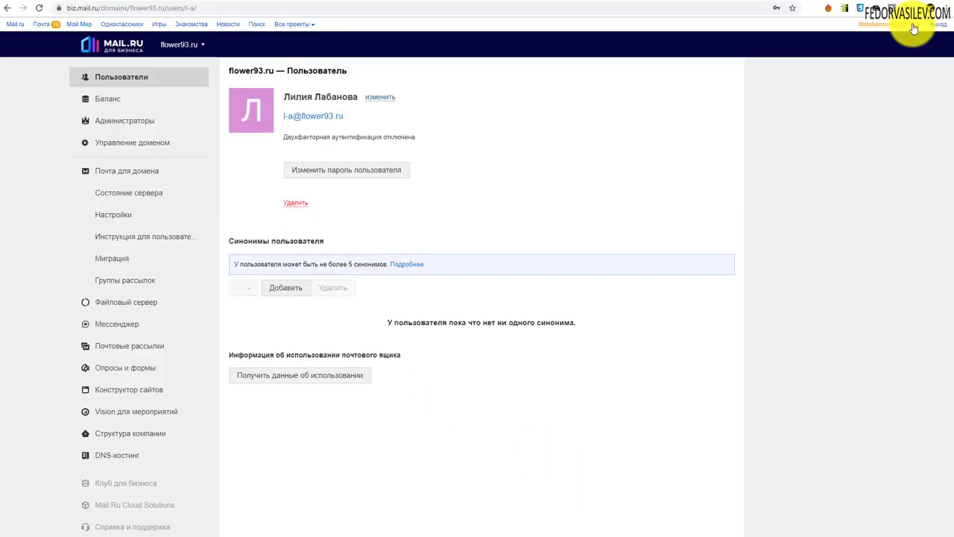
{"action": "left_click", "coordinate": [913, 26]}
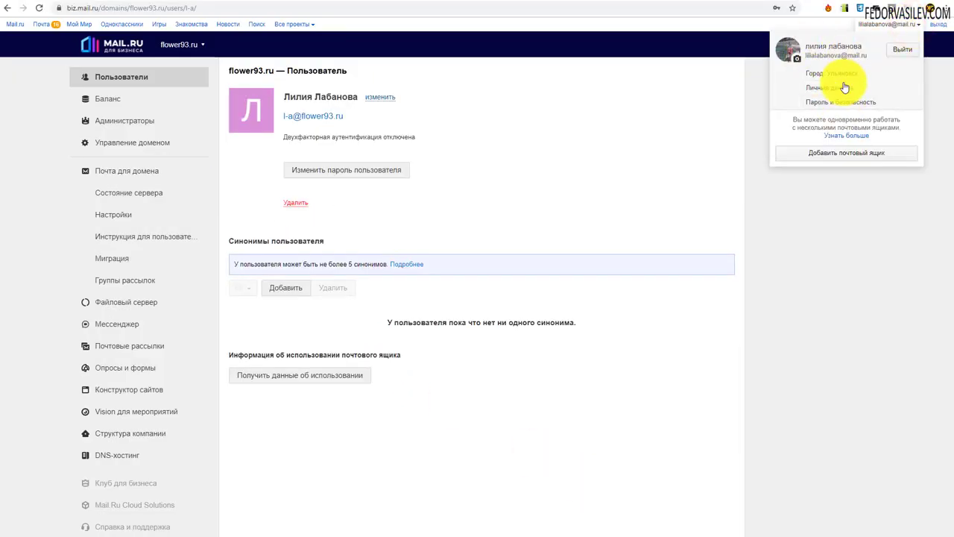
{"action": "left_click", "coordinate": [841, 161]}
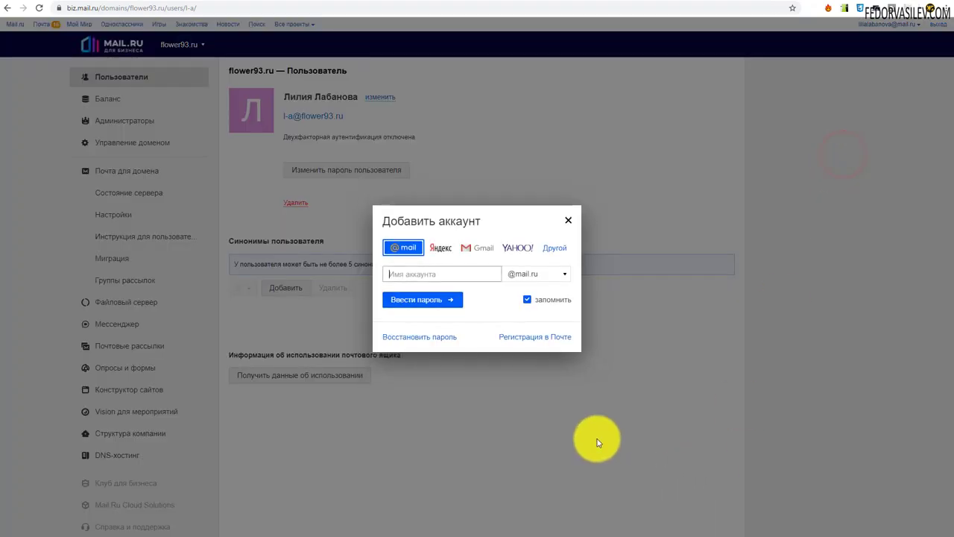
- Sign in with the new mailbox address and its password, saving the password in the browser
{"action": "right_click", "coordinate": [415, 274]}
{"action": "left_click", "coordinate": [434, 349]}
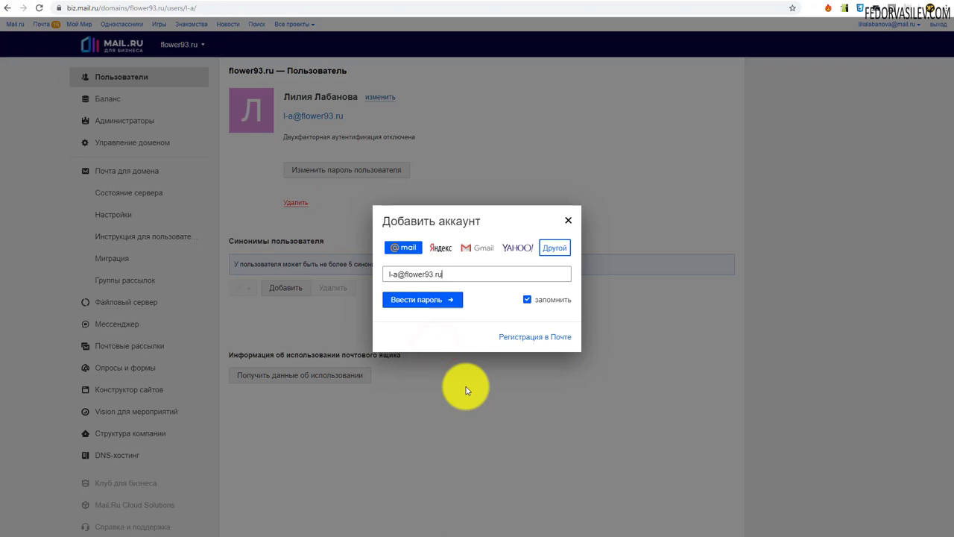
{"action": "left_click", "coordinate": [416, 302]}
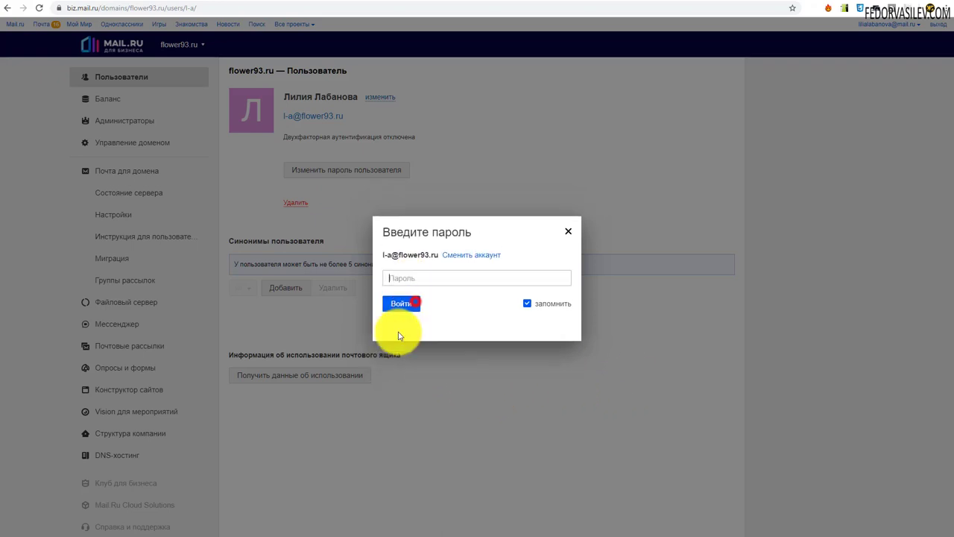
{"action": "key", "text": "ctrl+v"}
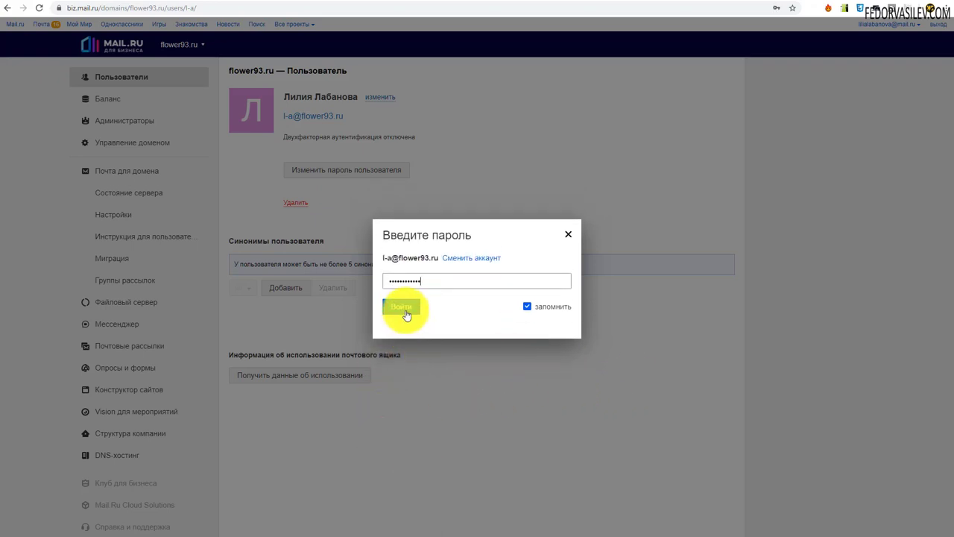
{"action": "left_click", "coordinate": [402, 307]}
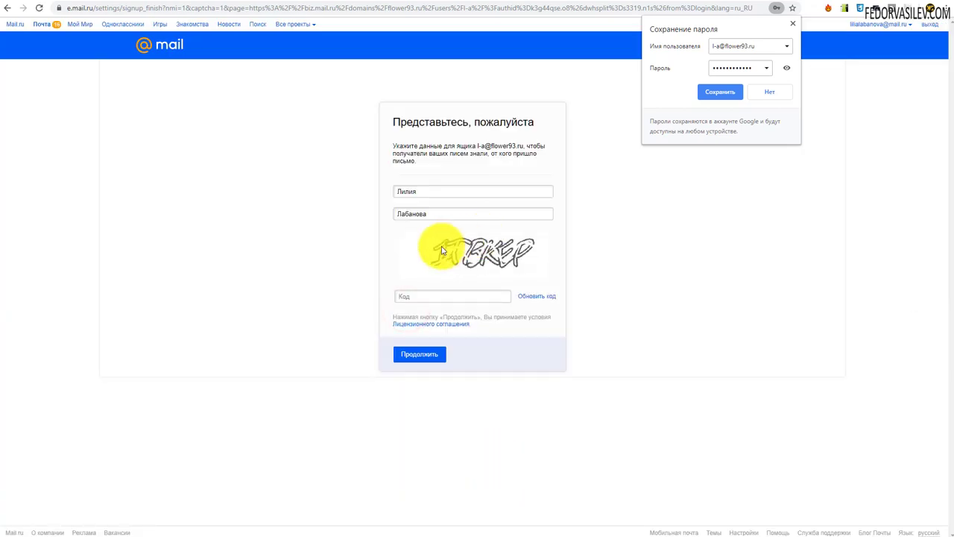
{"action": "left_click", "coordinate": [708, 92]}
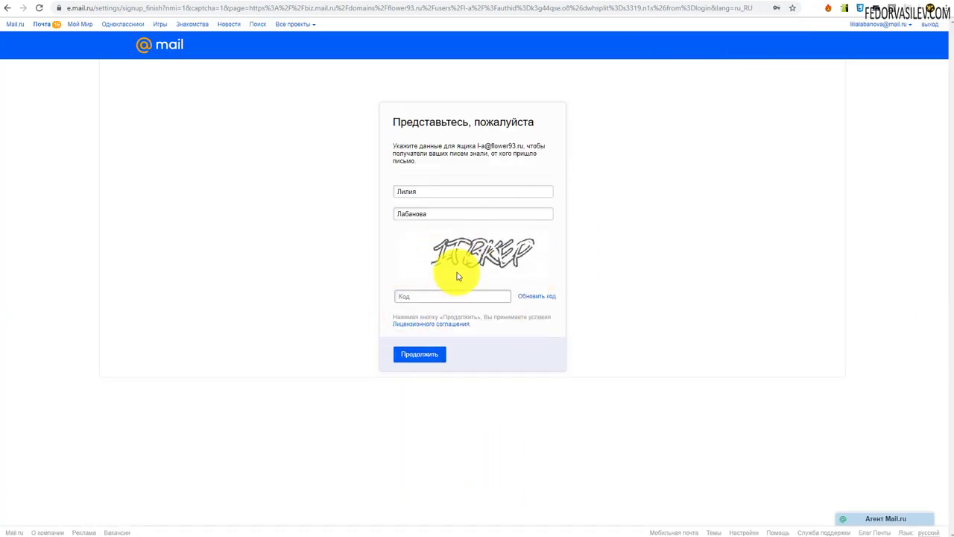
- Enter the captcha code and continue to the empty inbox
{"action": "left_click", "coordinate": [403, 297]}
{"action": "type", "text": "1tbkep"}
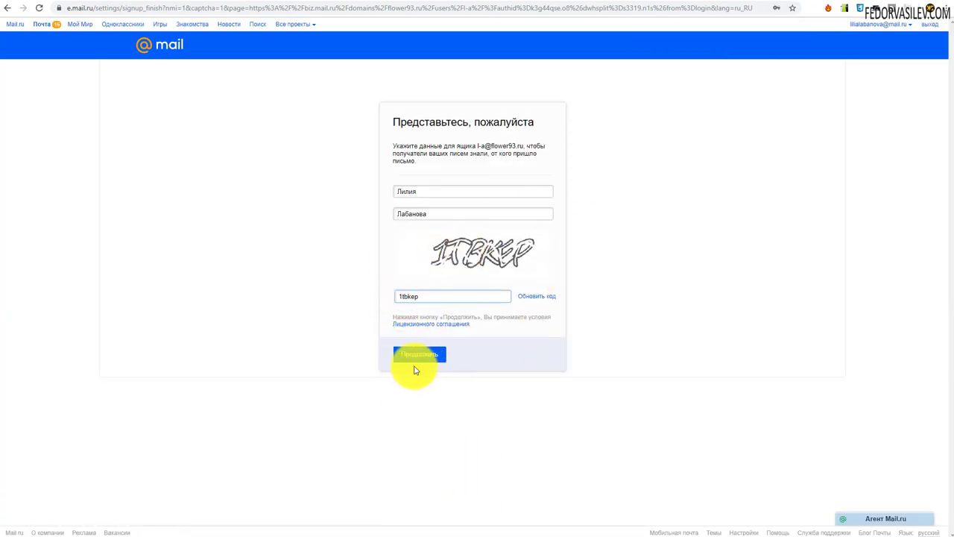
{"action": "left_click", "coordinate": [417, 357]}
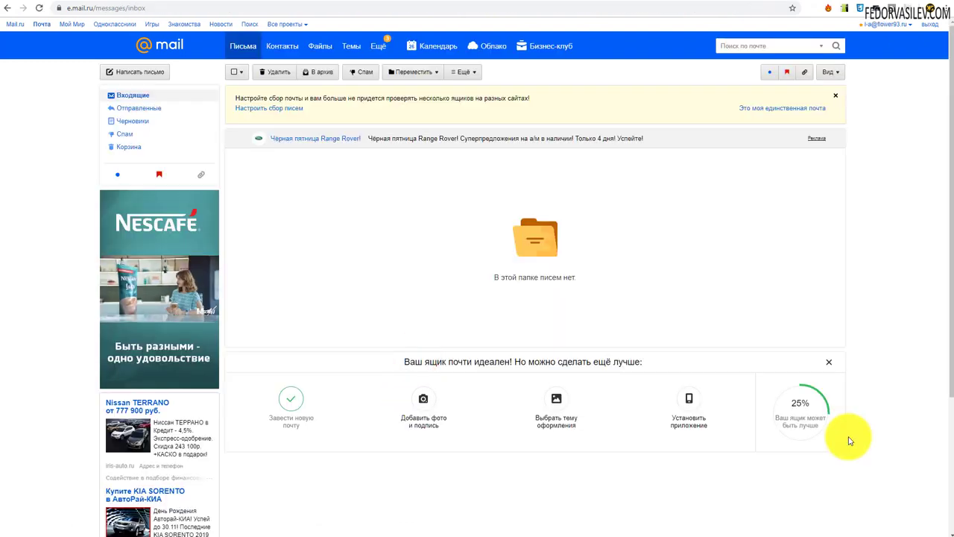
- Check the account menu, dismiss the mail-collection banner, and start adding a photo and signature
{"action": "left_click", "coordinate": [898, 23]}
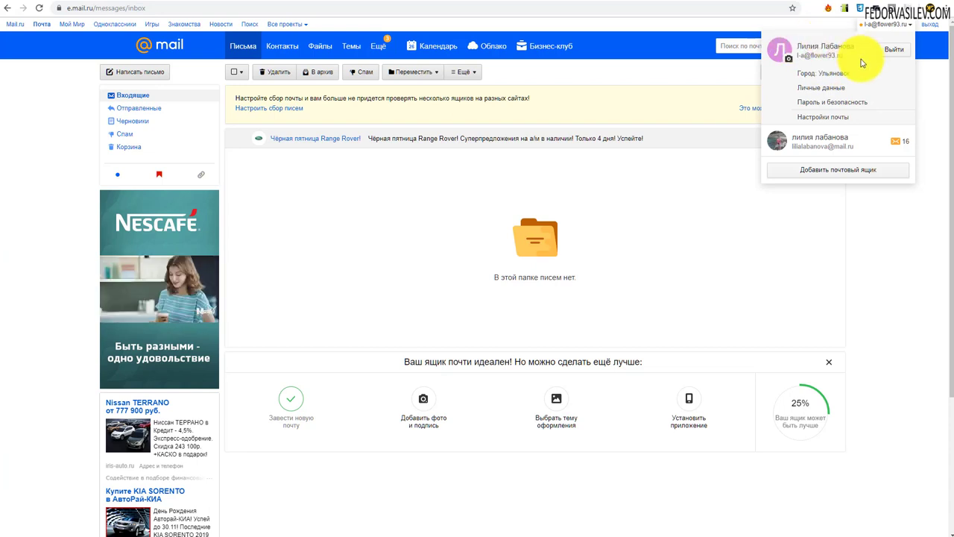
{"action": "left_click", "coordinate": [690, 234]}
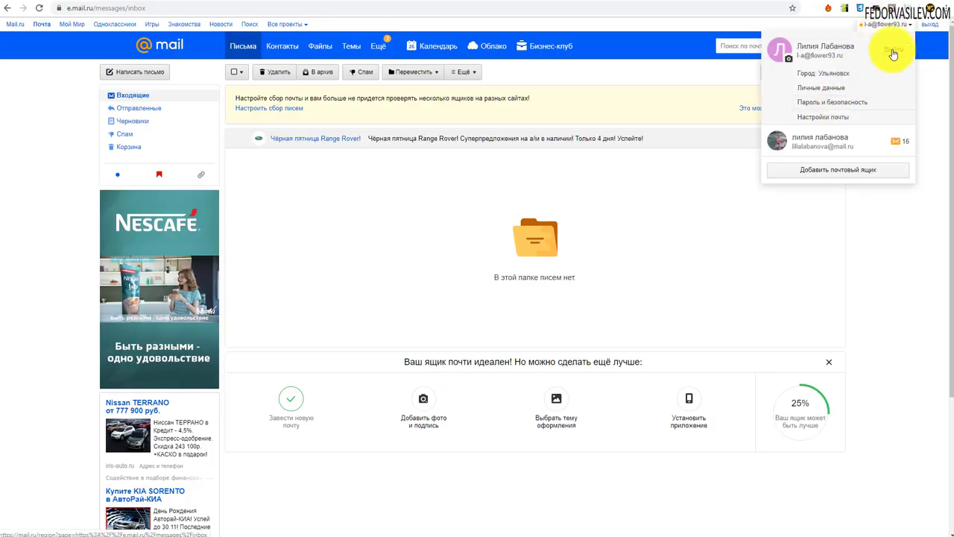
{"action": "left_click", "coordinate": [677, 214]}
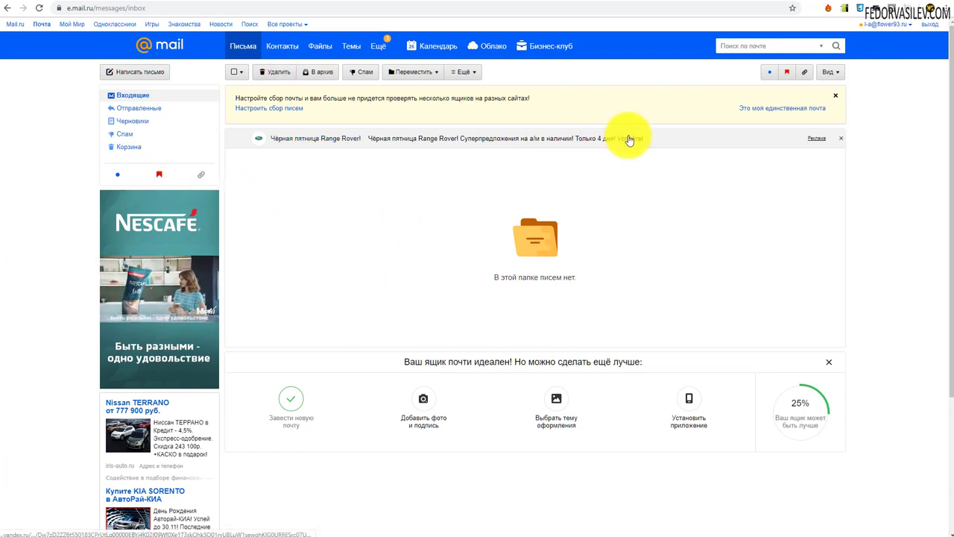
{"action": "left_click", "coordinate": [884, 24]}
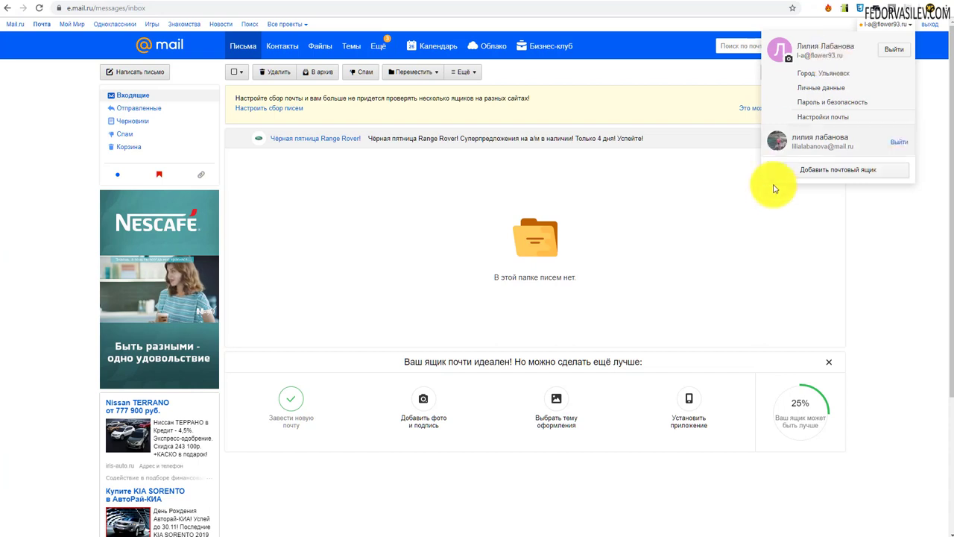
{"action": "left_click", "coordinate": [713, 214]}
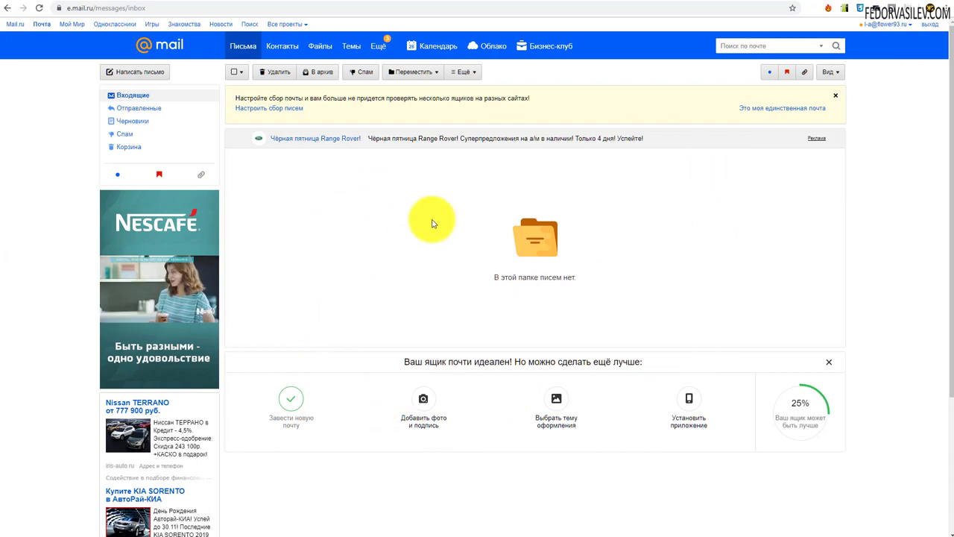
{"action": "left_click", "coordinate": [834, 99]}
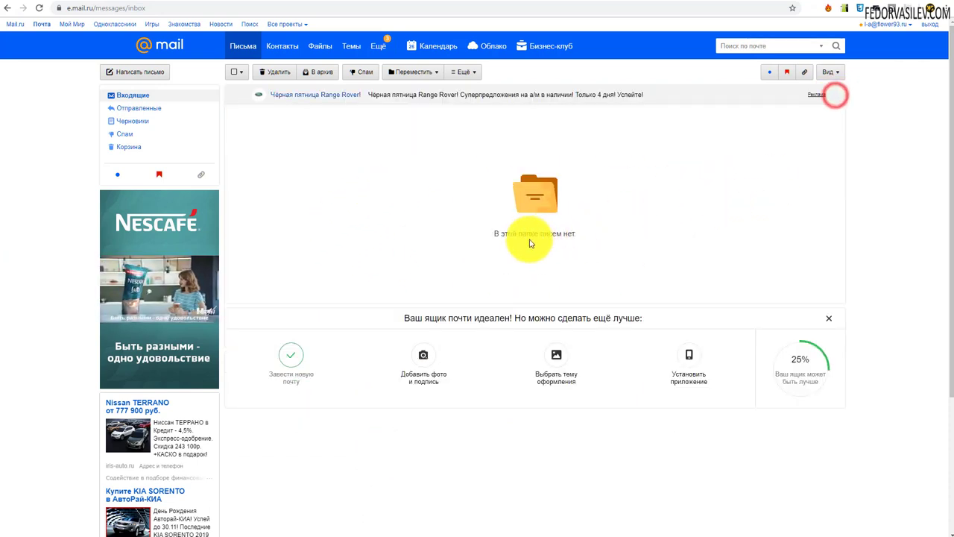
{"action": "left_click", "coordinate": [425, 359]}
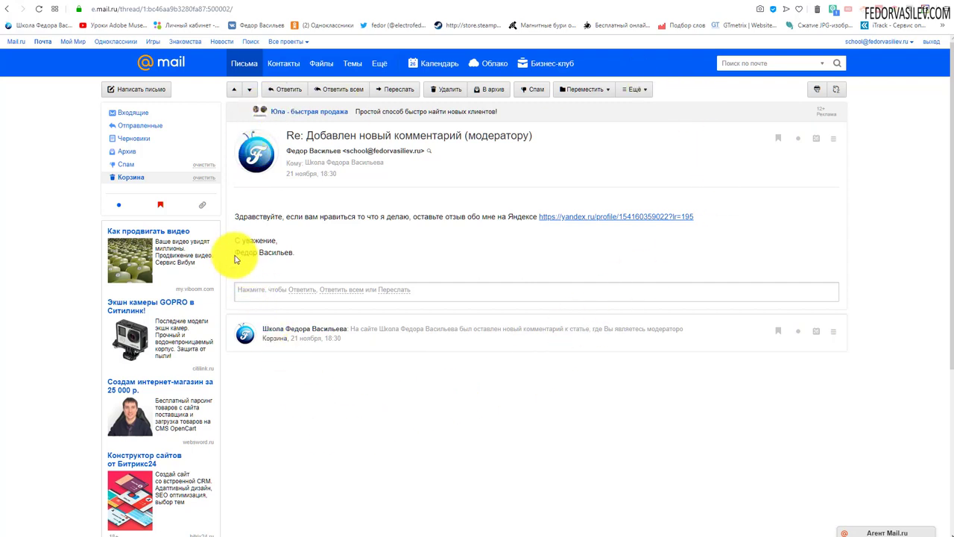
- Select and then deselect the two-line signature text in the open message, twice
{"action": "left_click_drag", "start_coordinate": [295, 254], "coordinate": [234, 242]}
{"action": "left_click", "coordinate": [350, 251]}
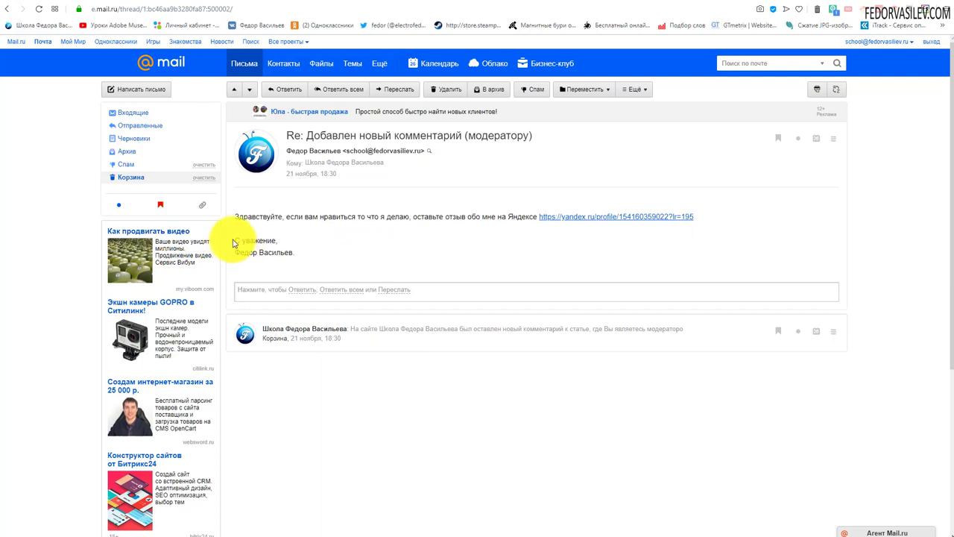
{"action": "left_click_drag", "start_coordinate": [298, 252], "coordinate": [234, 246]}
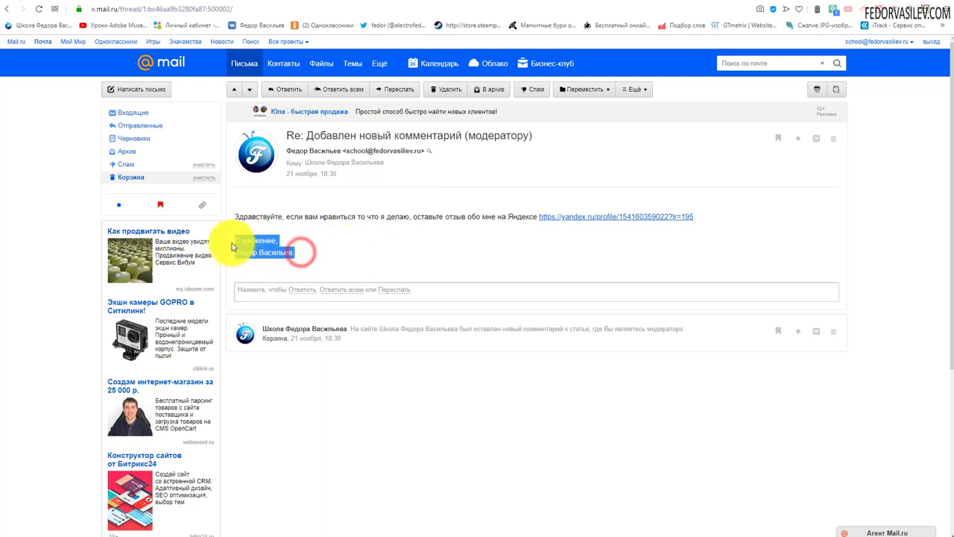
{"action": "left_click", "coordinate": [273, 246]}
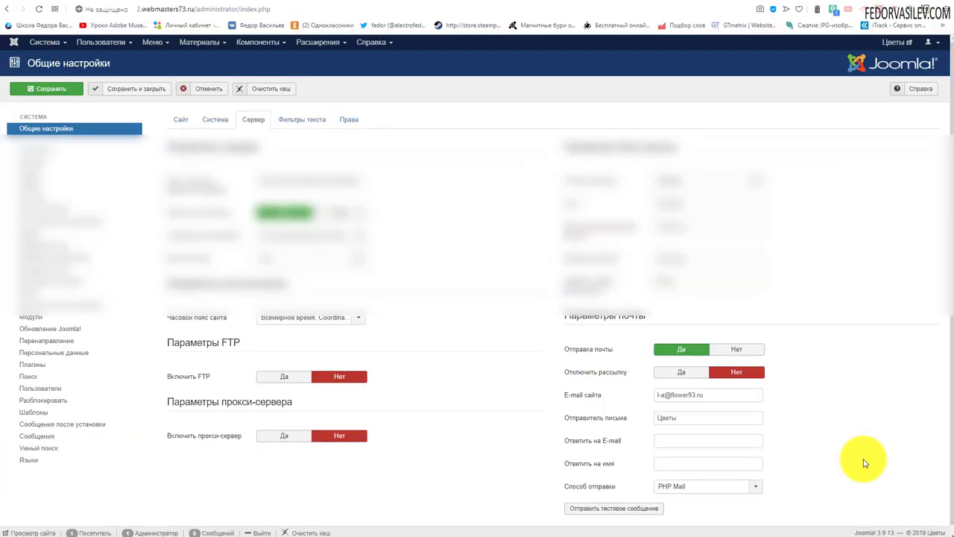
- Save the mail configuration with the flower93.ru site e-mail and go to Компоненты > Формы
{"action": "left_click", "coordinate": [37, 46]}
{"action": "left_click", "coordinate": [434, 93]}
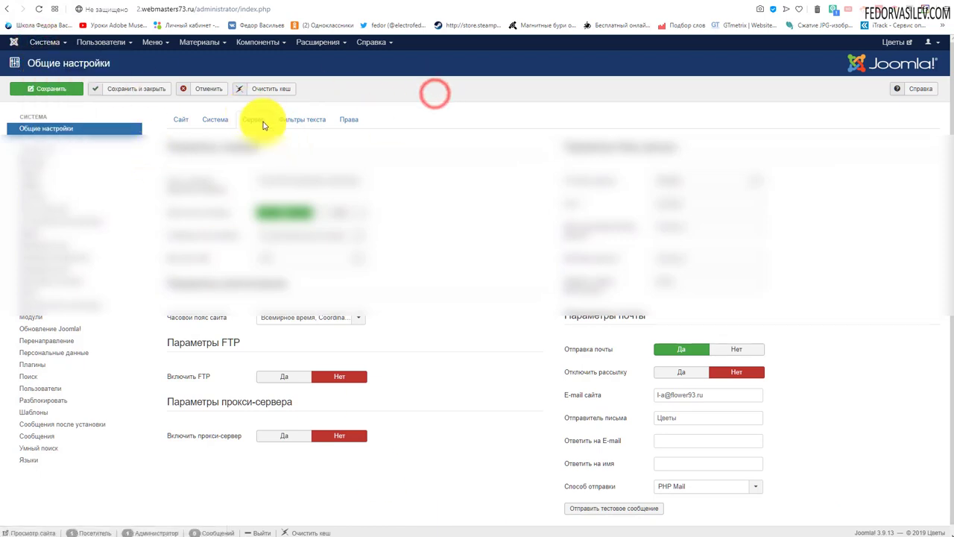
{"action": "mouse_move", "coordinate": [600, 399]}
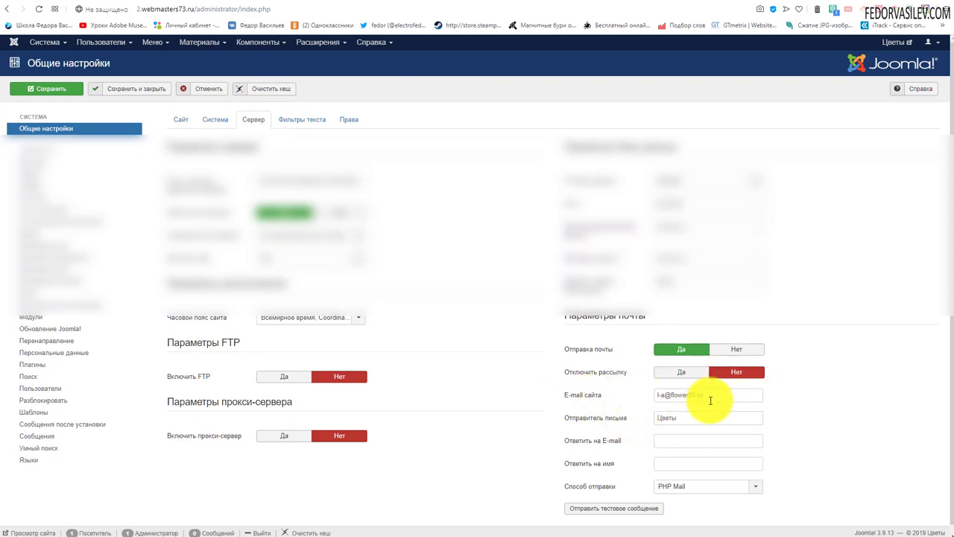
{"action": "left_click", "coordinate": [146, 89]}
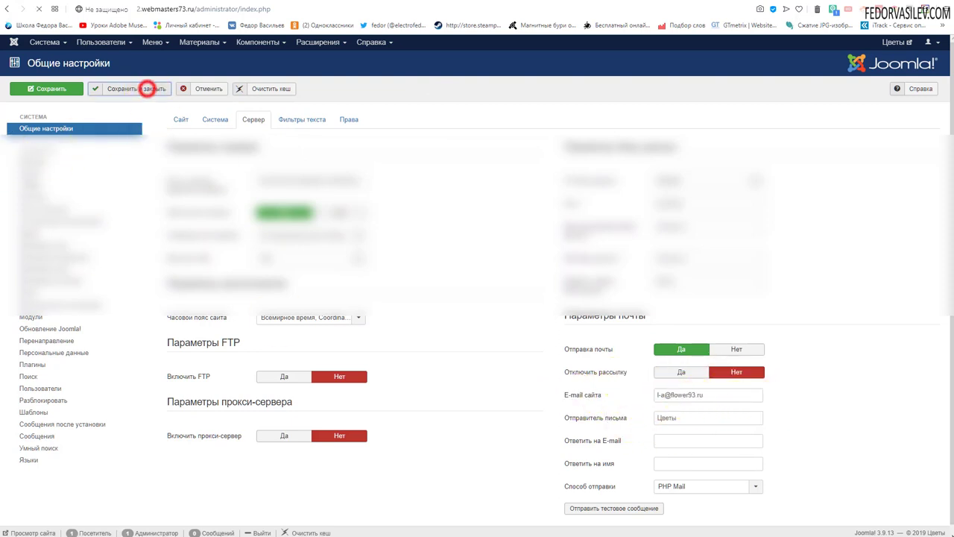
{"action": "left_click", "coordinate": [255, 45]}
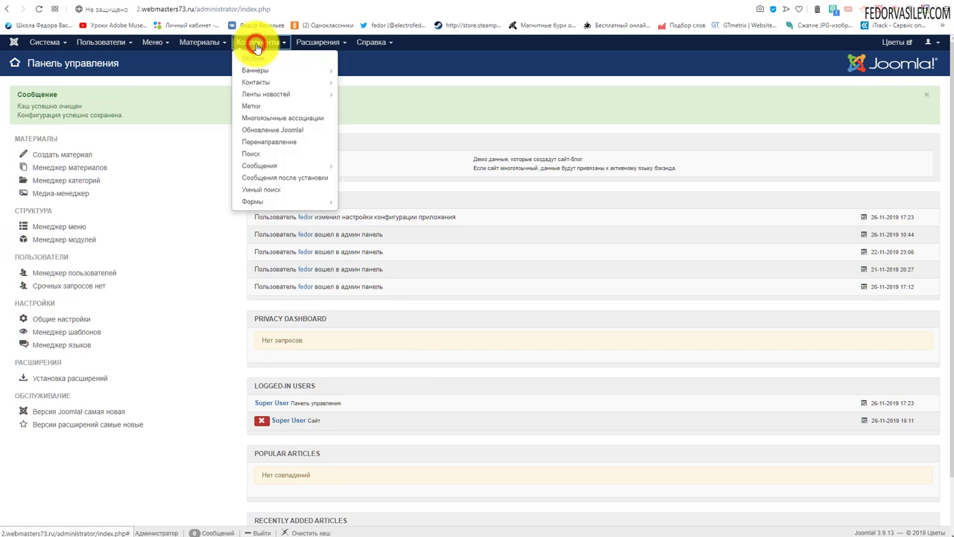
{"action": "left_click", "coordinate": [262, 199]}
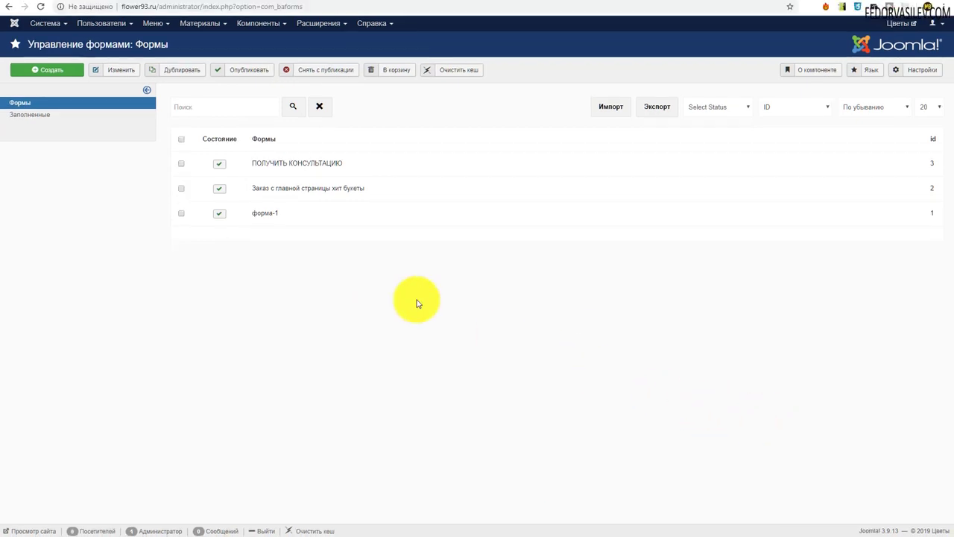
- Open Система > Общие настройки to show the server mail parameters again
{"action": "left_click", "coordinate": [46, 24]}
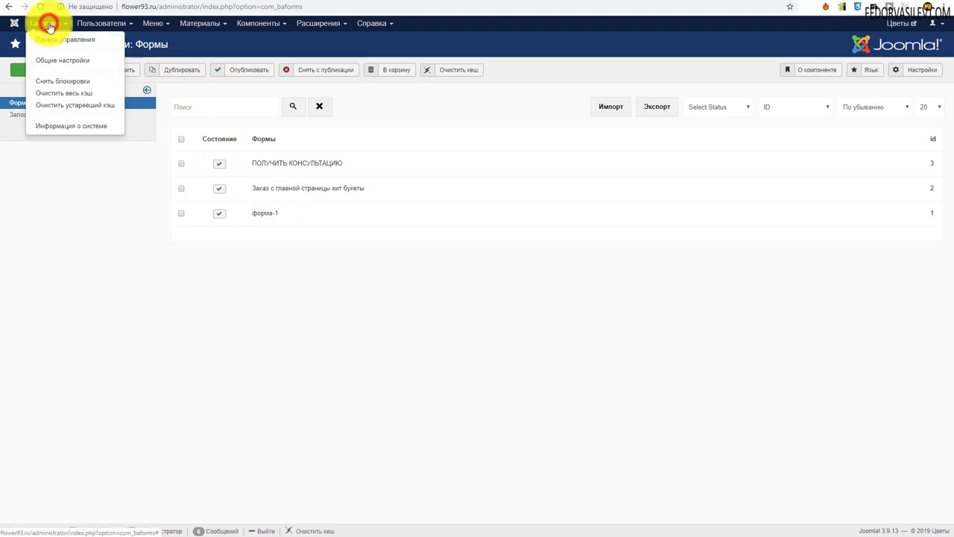
{"action": "left_click", "coordinate": [53, 60]}
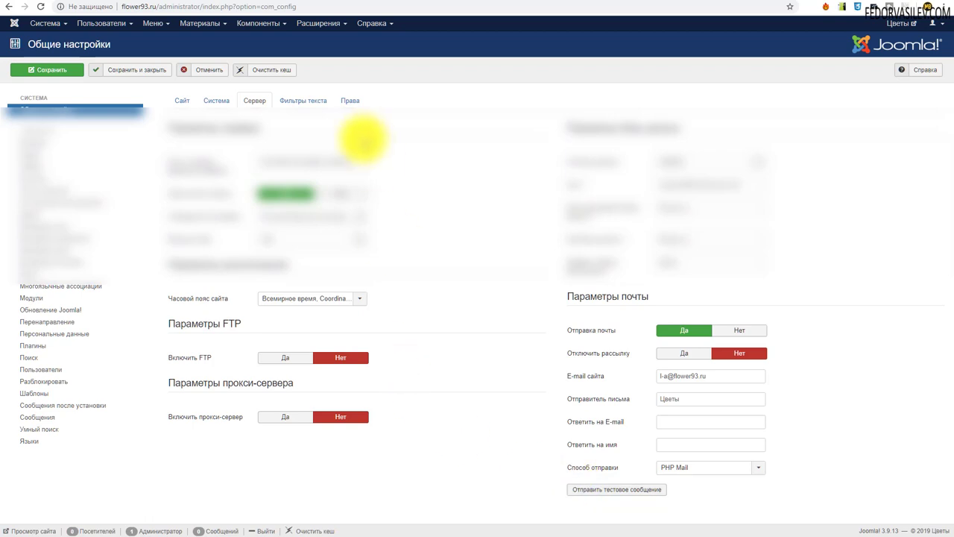
- Verify the flower93.ru address in the E-mail сайта field of the mail parameters
{"action": "left_click", "coordinate": [276, 23]}
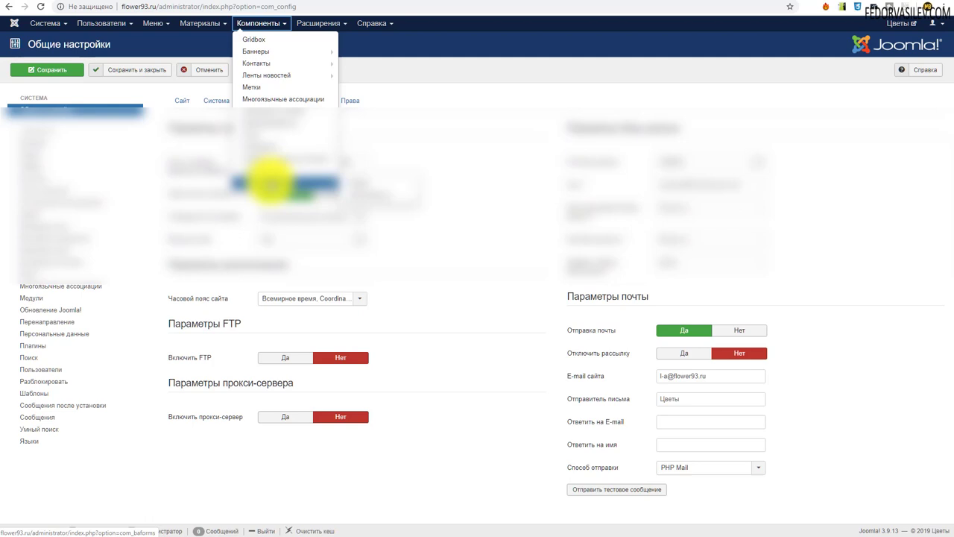
{"action": "left_click", "coordinate": [420, 128]}
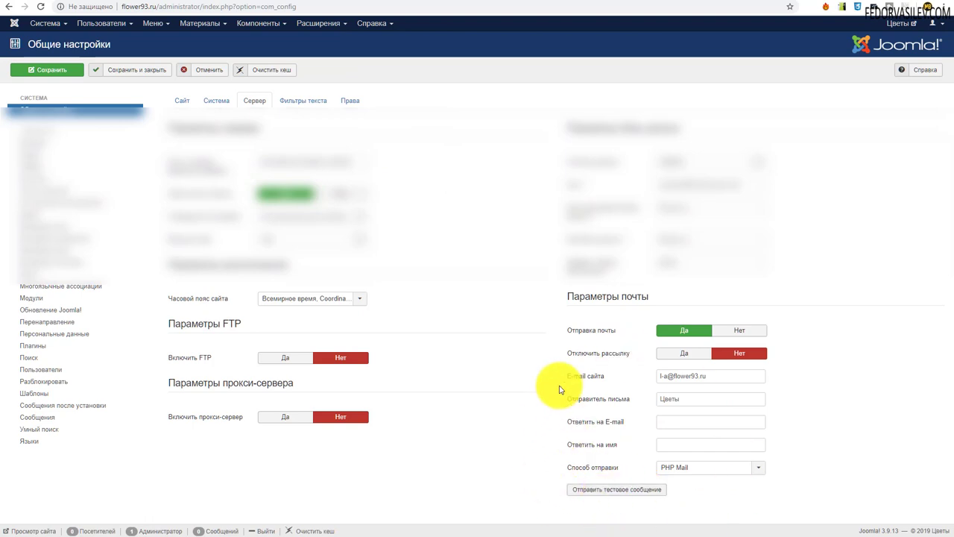
{"action": "left_click_drag", "start_coordinate": [722, 376], "coordinate": [598, 383]}
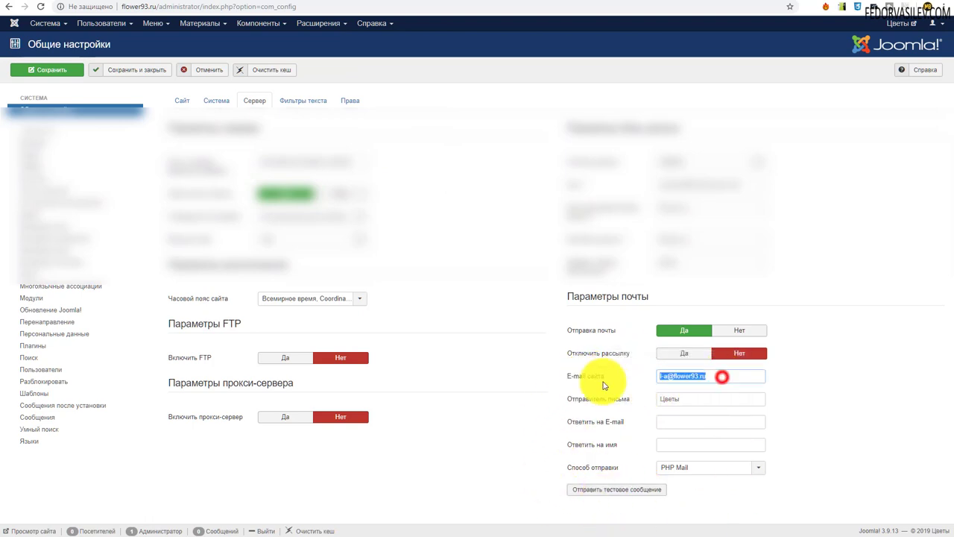
{"action": "left_click", "coordinate": [447, 474]}
{"action": "left_click", "coordinate": [715, 375]}
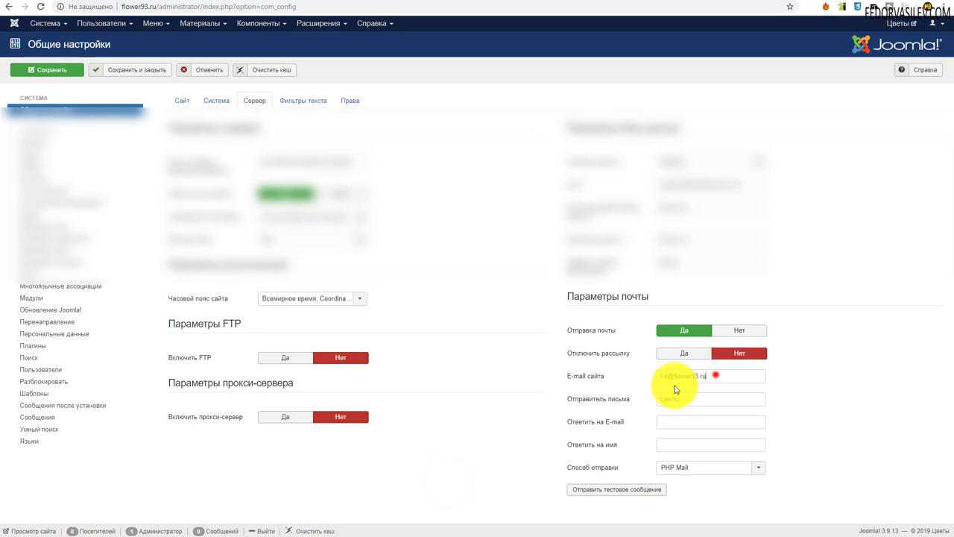
{"action": "left_click_drag", "start_coordinate": [674, 389], "coordinate": [608, 386]}
{"action": "left_click", "coordinate": [472, 492]}
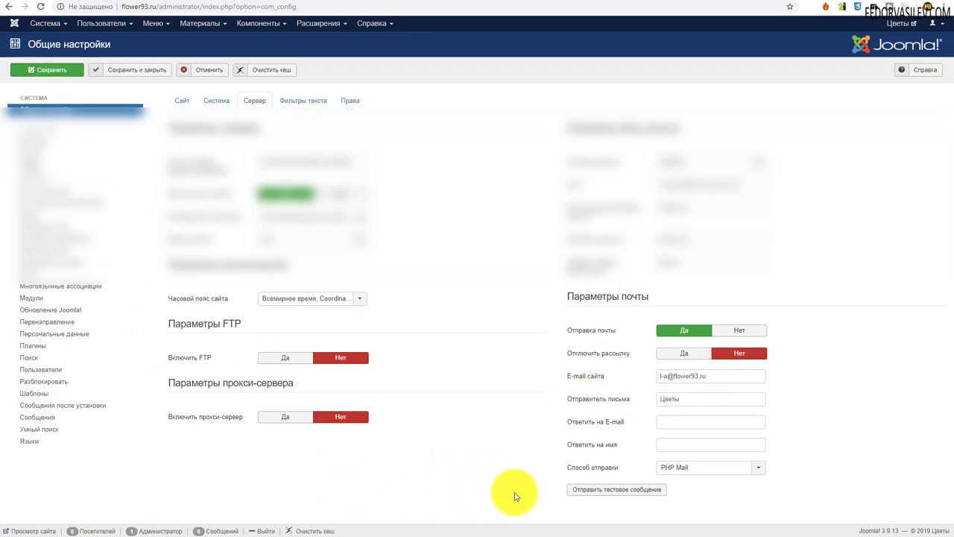
- Send a test message via PHP Mail and highlight the success notice
{"action": "left_click", "coordinate": [598, 491]}
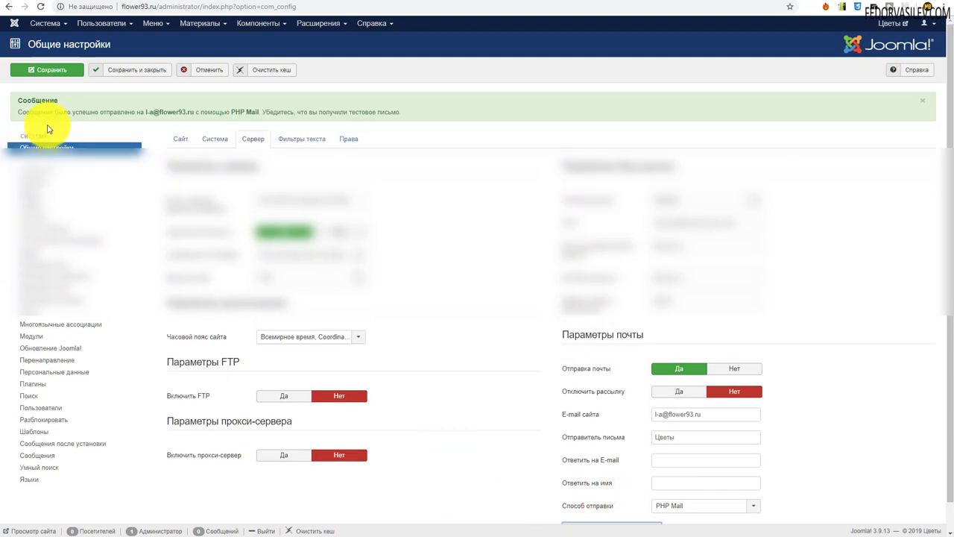
{"action": "left_click_drag", "start_coordinate": [37, 106], "coordinate": [420, 127]}
{"action": "left_click", "coordinate": [434, 124]}
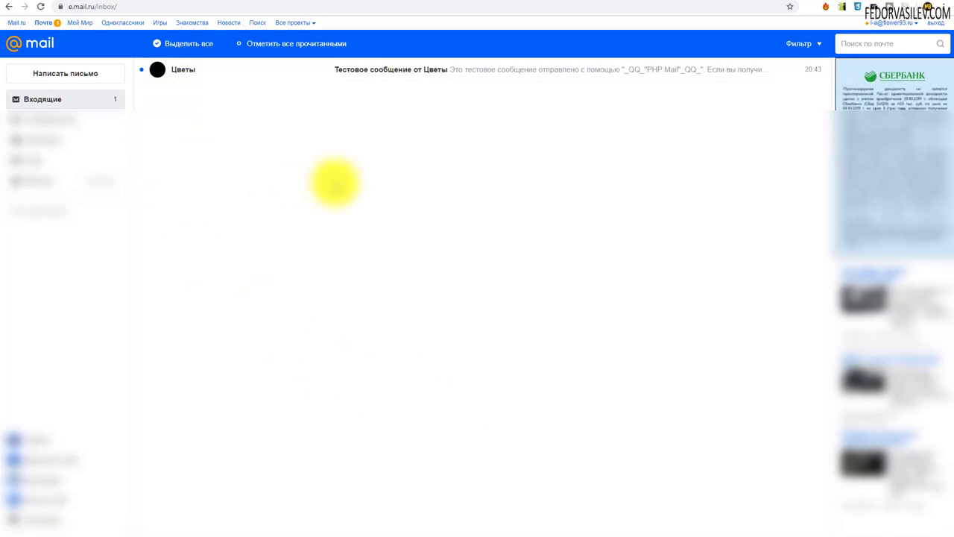
- Open 'Тестовое сообщение от Цветы' and highlight its body confirming the mail settings work
{"action": "left_click", "coordinate": [403, 68]}
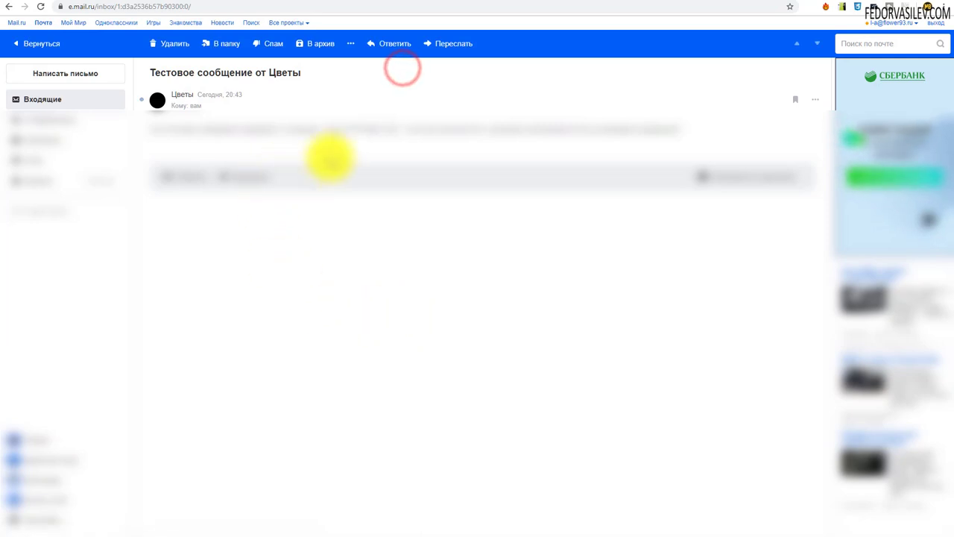
{"action": "left_click_drag", "start_coordinate": [178, 129], "coordinate": [730, 129]}
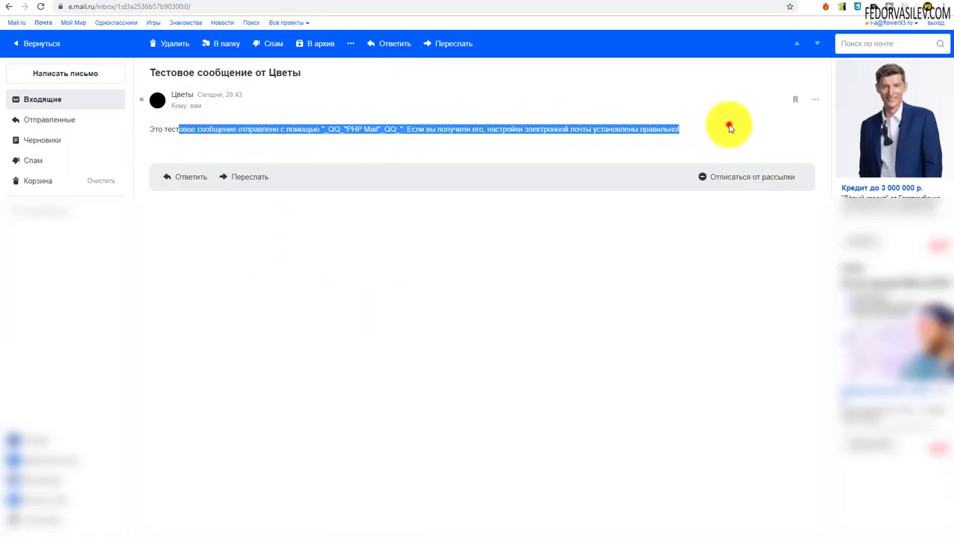
{"action": "left_click", "coordinate": [730, 128]}
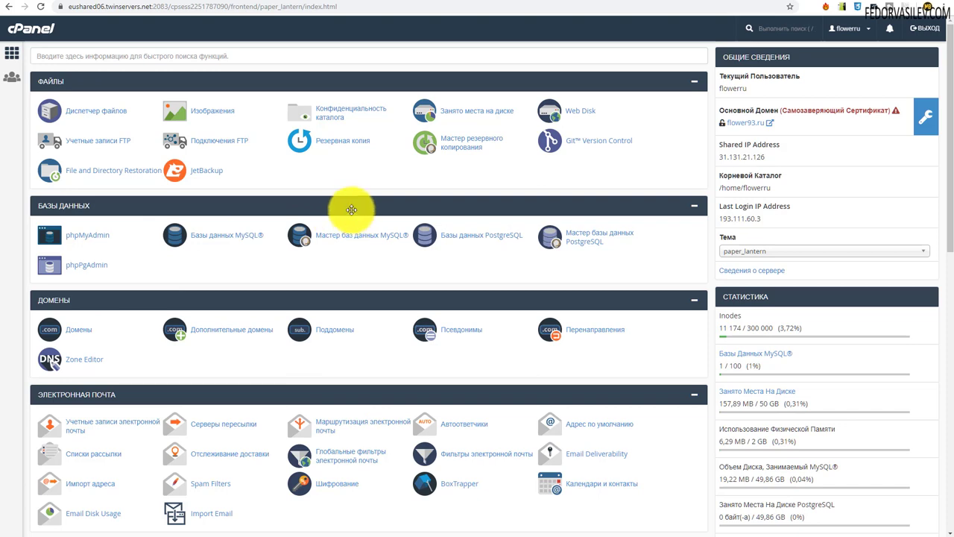
- Open Маршрутизация электронной почты from the Email section for the domain flower93.ru
{"action": "scroll", "coordinate": [351, 209], "scroll_direction": "down", "scroll_amount": 2}
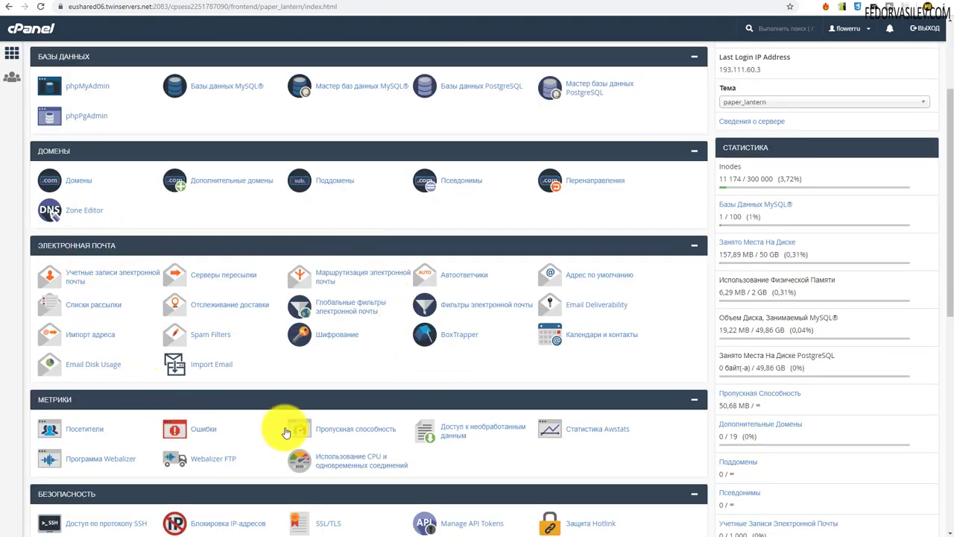
{"action": "left_click", "coordinate": [336, 278]}
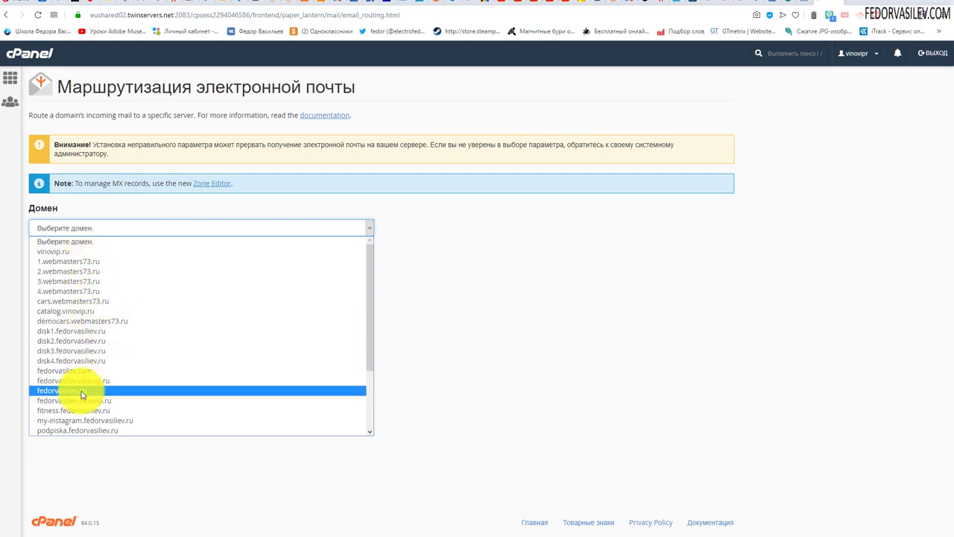
{"action": "left_click", "coordinate": [543, 265]}
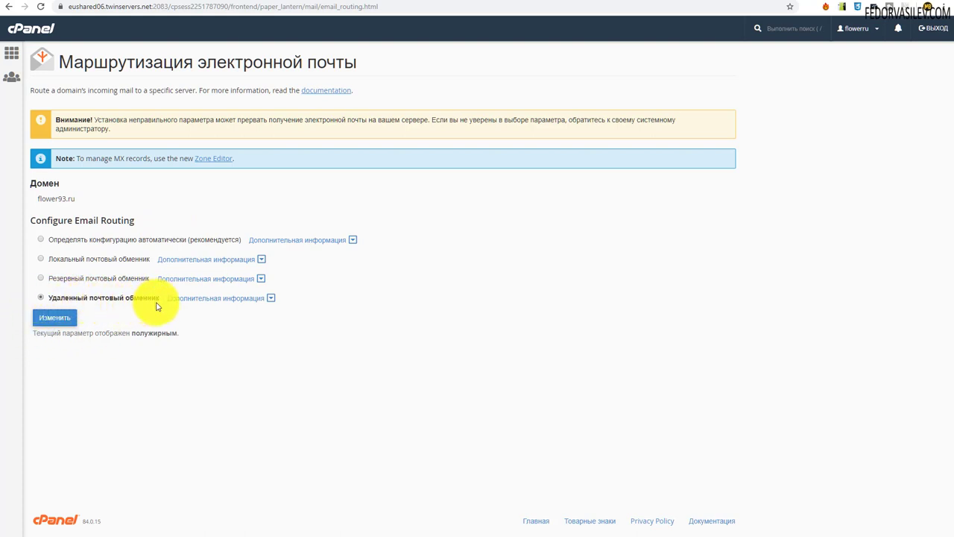
{"action": "left_click", "coordinate": [54, 318]}
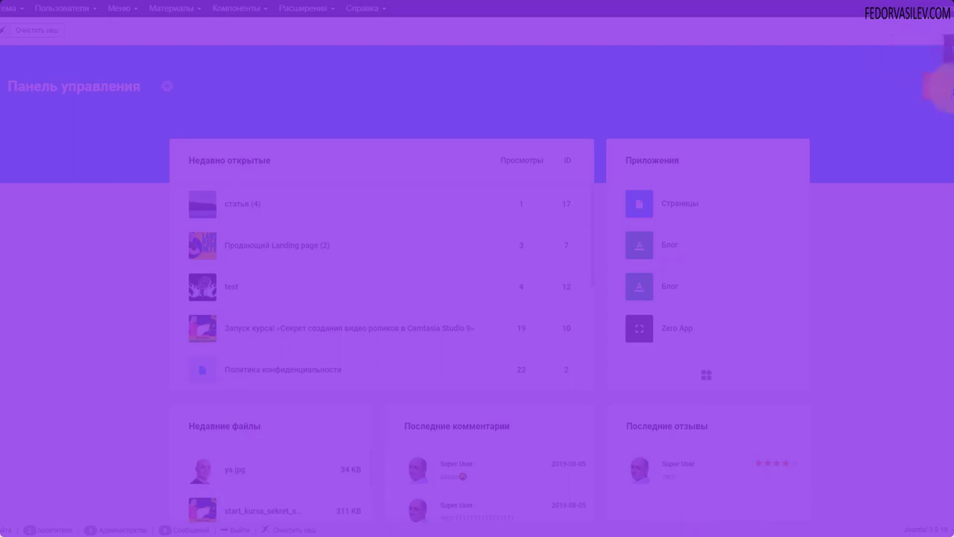
- Go from notifications to Gridbox, open the Zero App articles list, and show its settings
{"action": "left_click", "coordinate": [935, 87]}
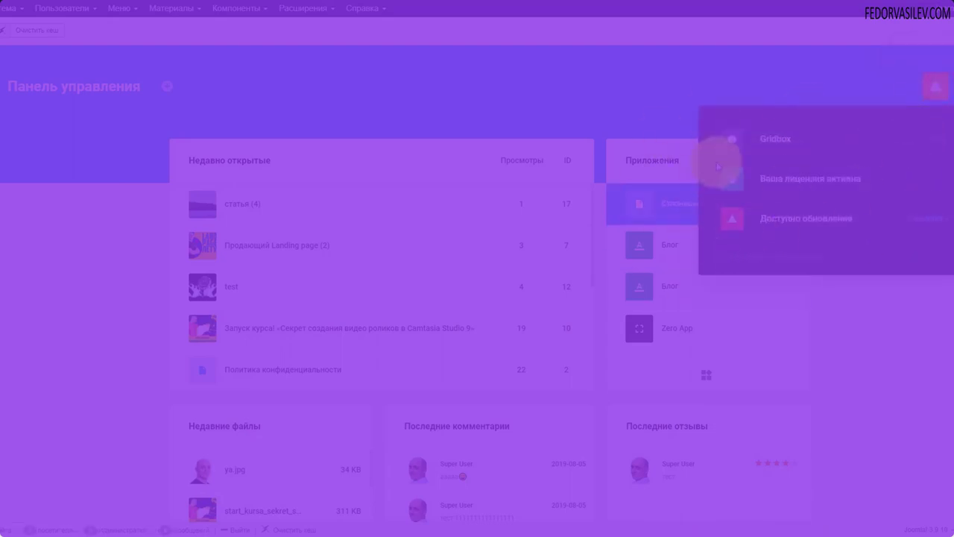
{"action": "left_click", "coordinate": [735, 149]}
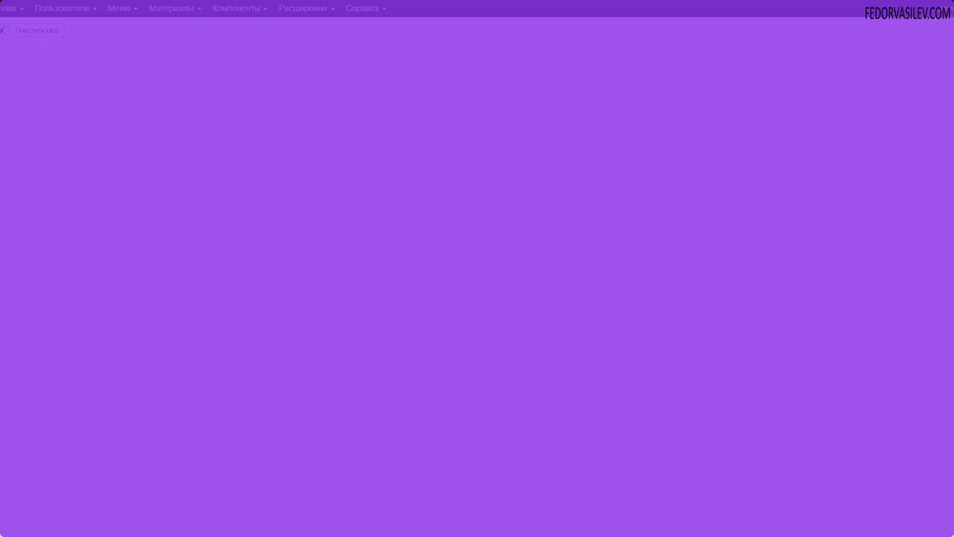
{"action": "left_click", "coordinate": [17, 181]}
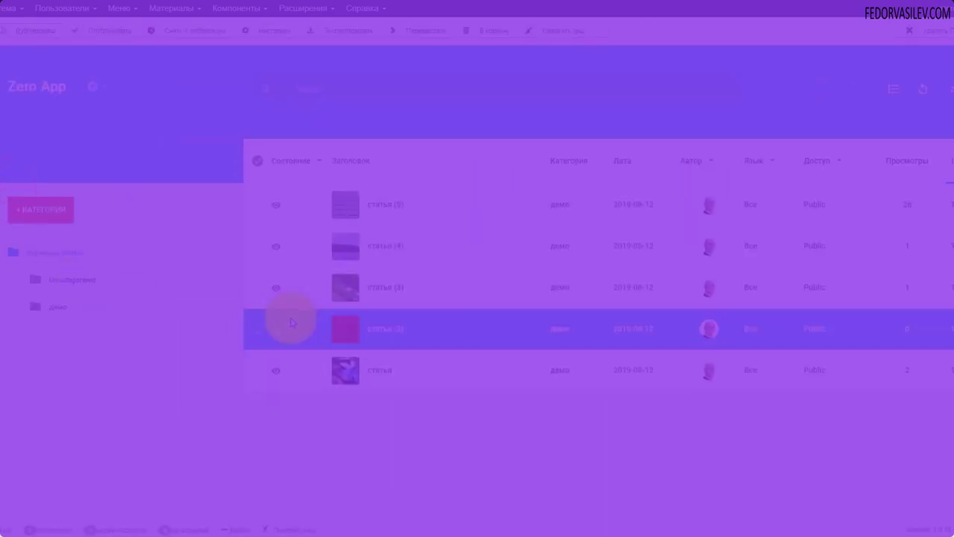
{"action": "left_click", "coordinate": [95, 90]}
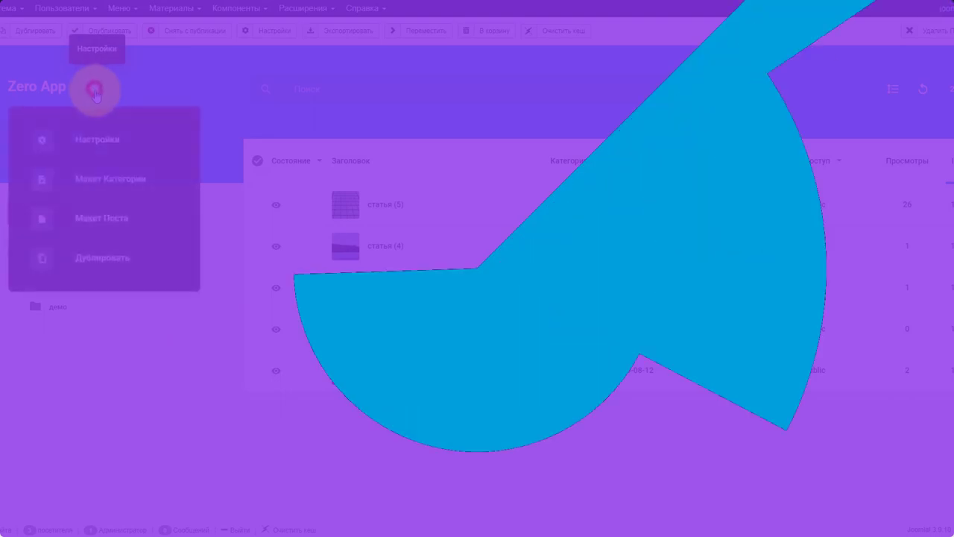